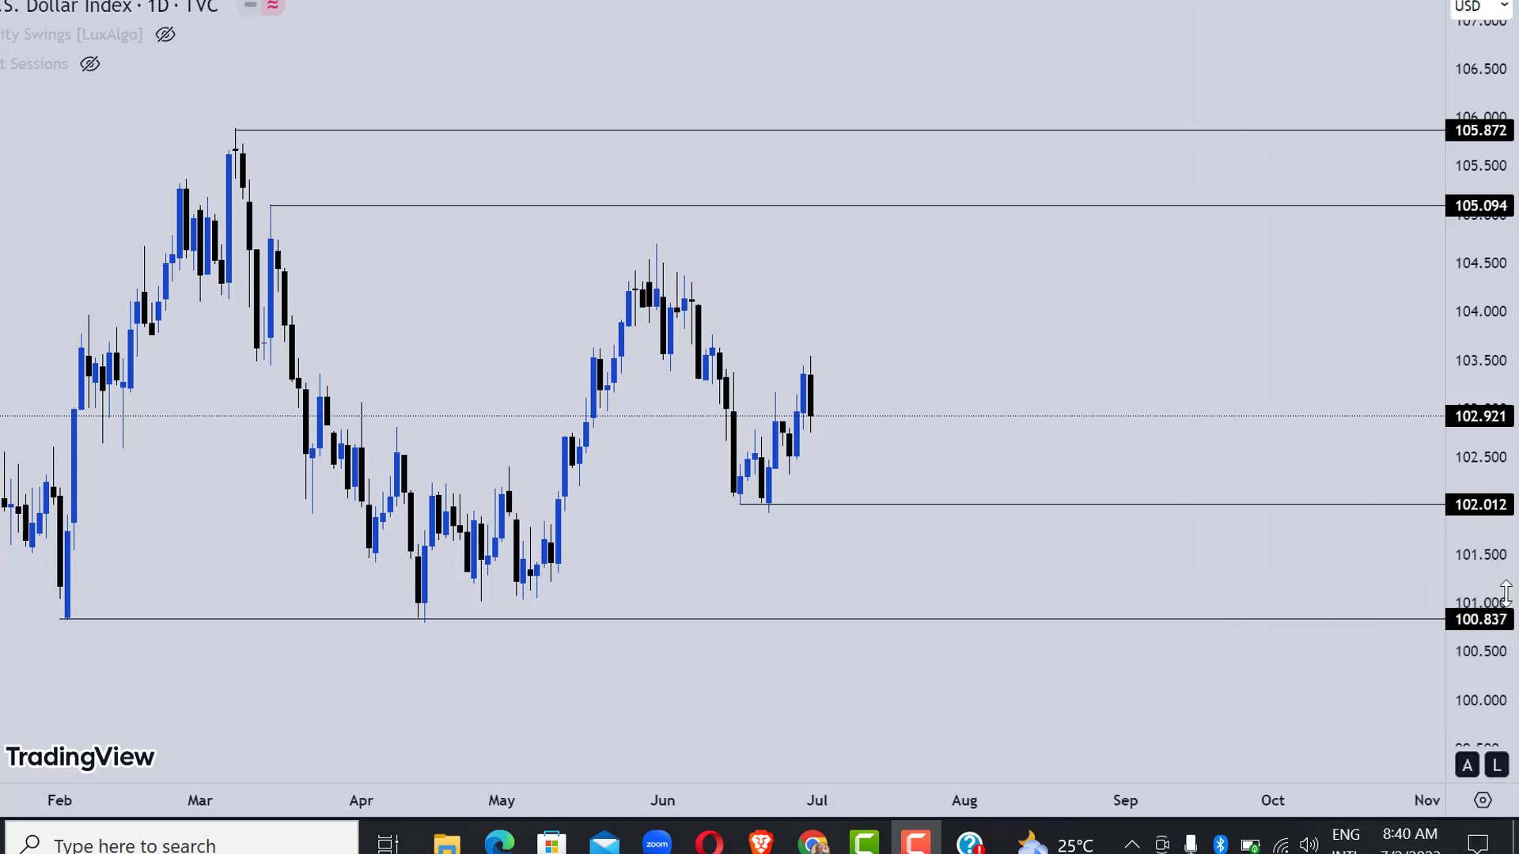
Move the 102.012 horizontal ray so it starts at the 16 May 2023 candle at price 102.214.
drag(1505, 594, 1512, 479)
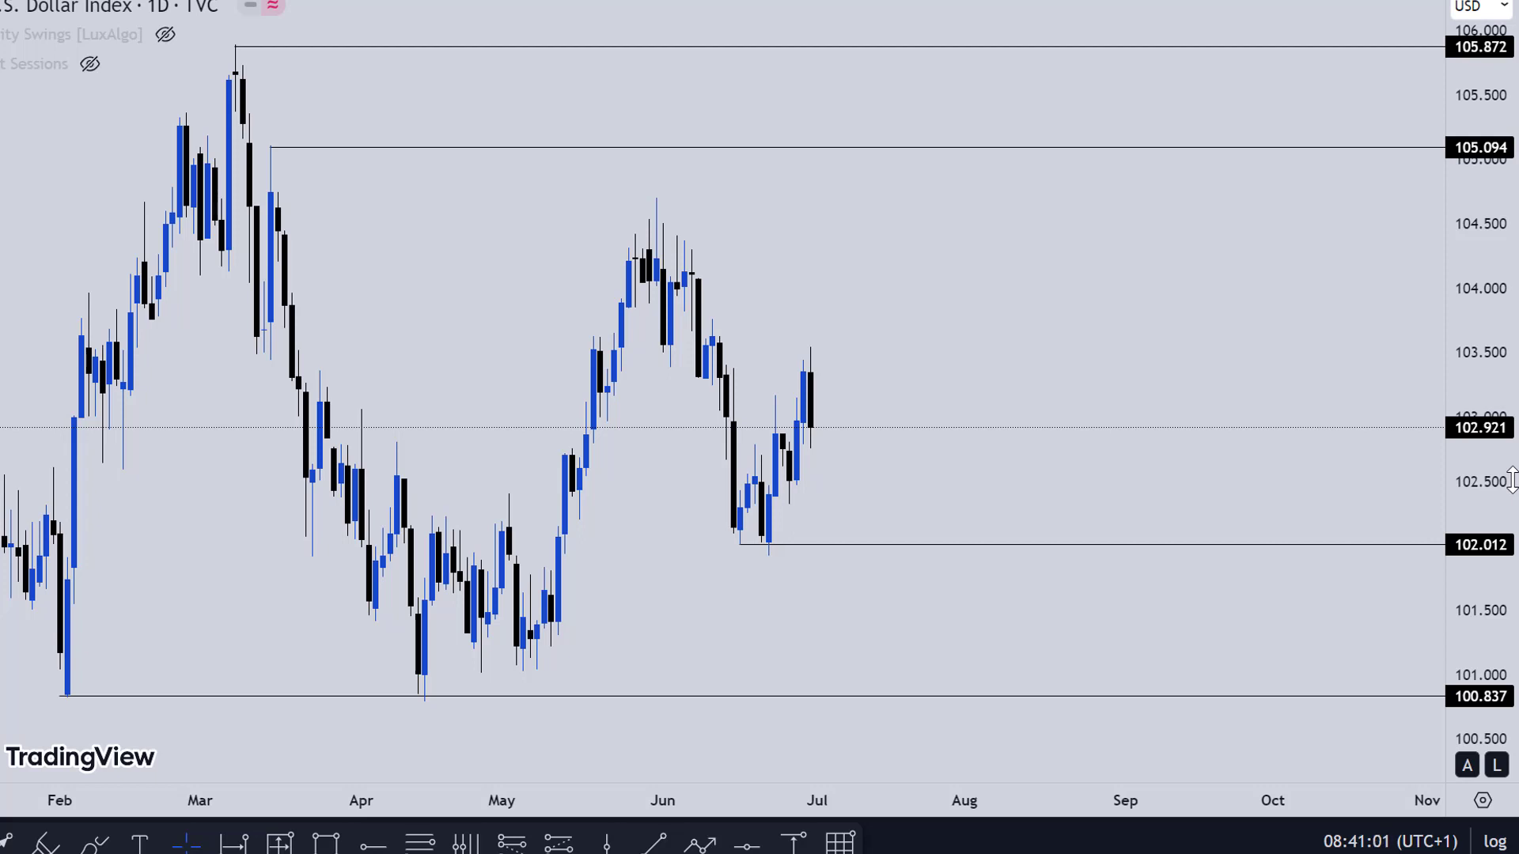
click(740, 545)
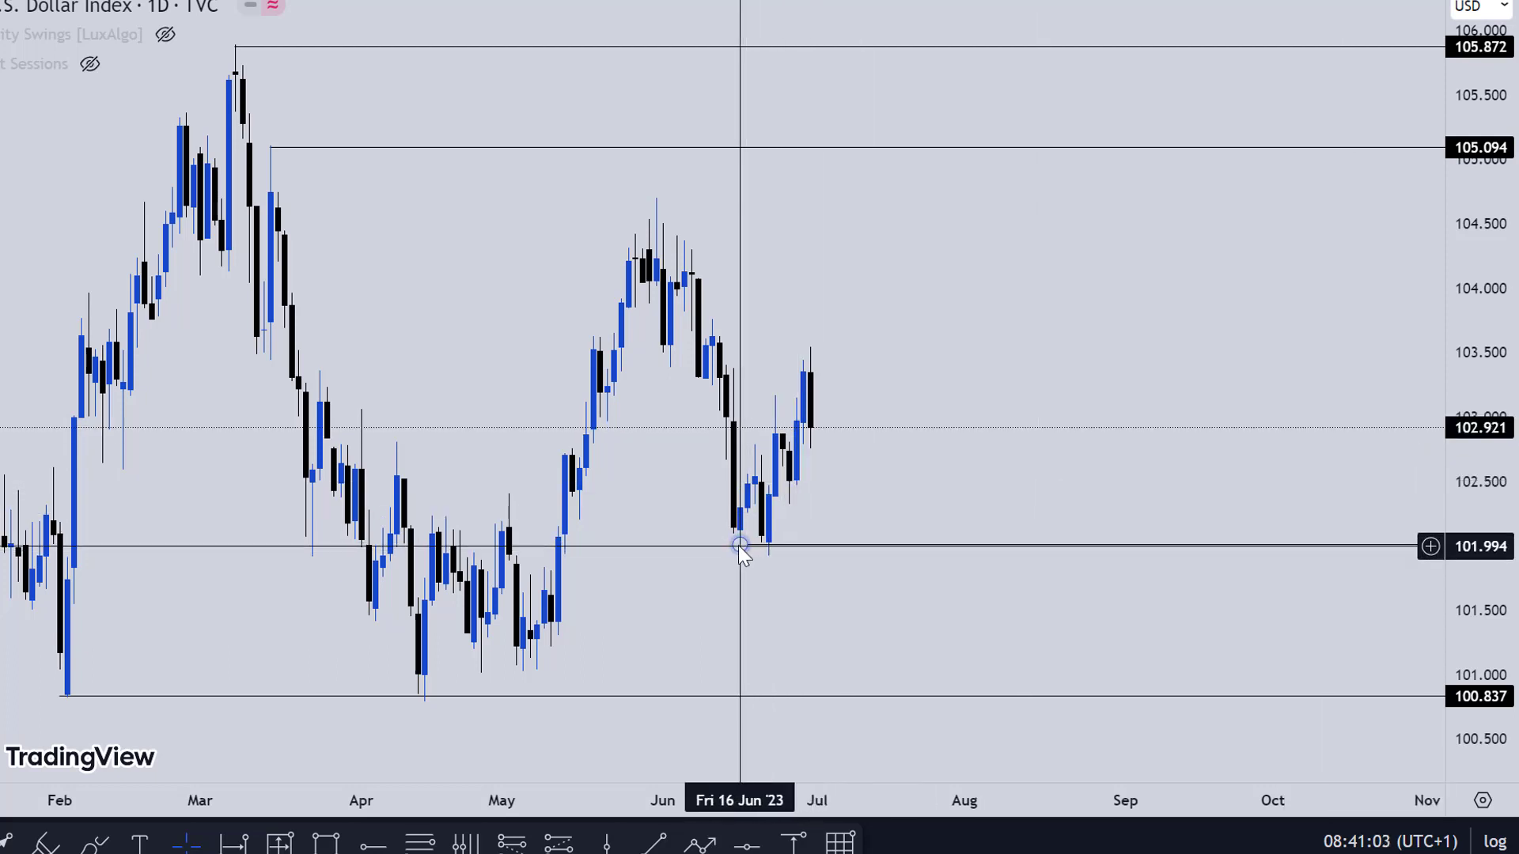
drag(739, 544, 579, 522)
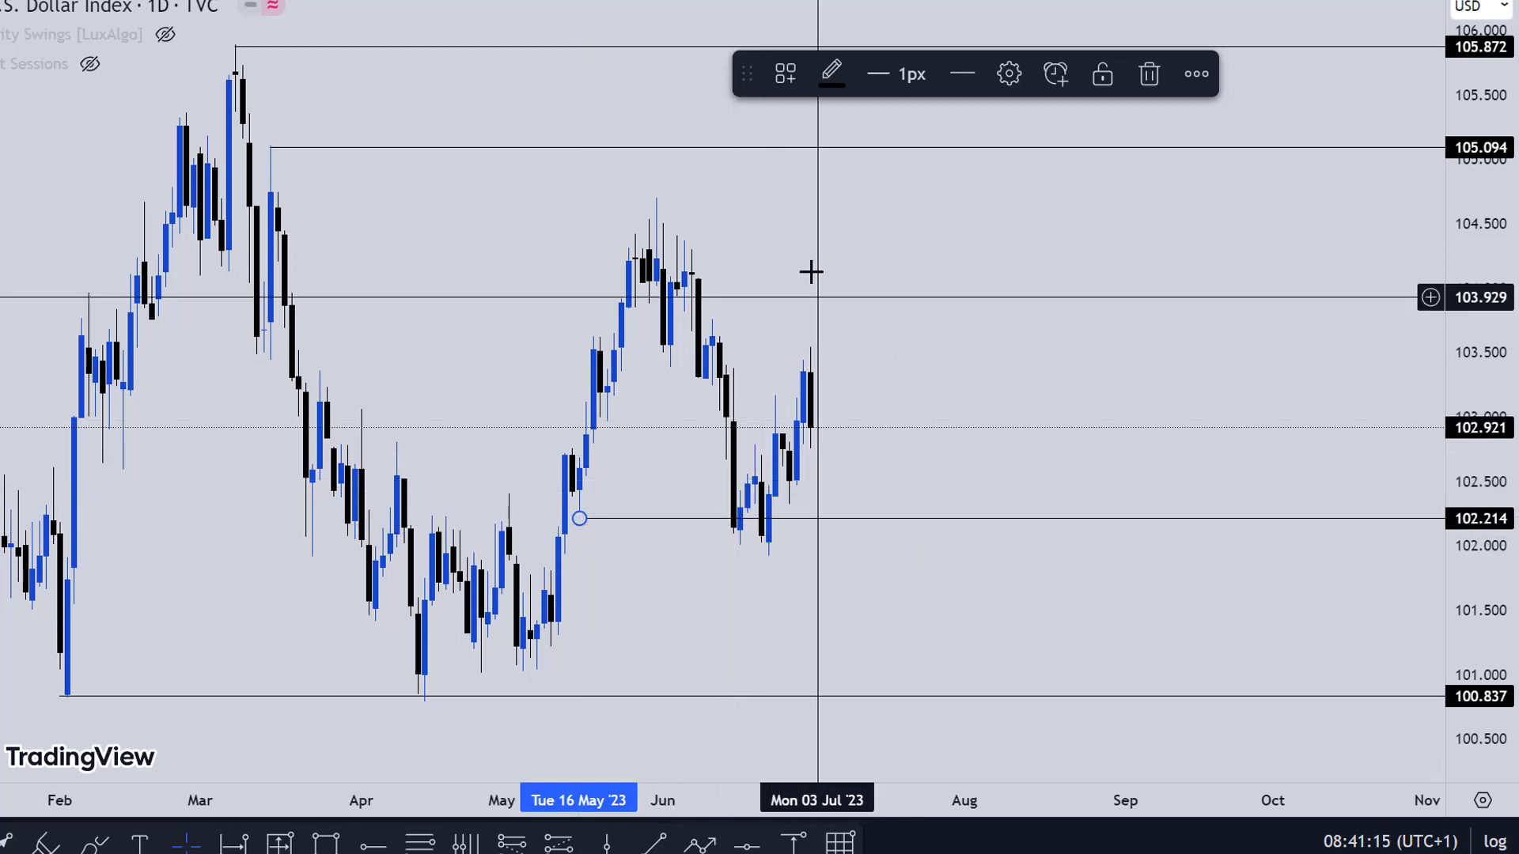
Trace the swings from the mid-June low up to about 103.56 with a zigzag path, and delete the path.
mouse_move(810, 270)
mouse_down()
mouse_move(719, 533)
mouse_move(807, 221)
mouse_move(776, 438)
mouse_move(789, 366)
mouse_up()
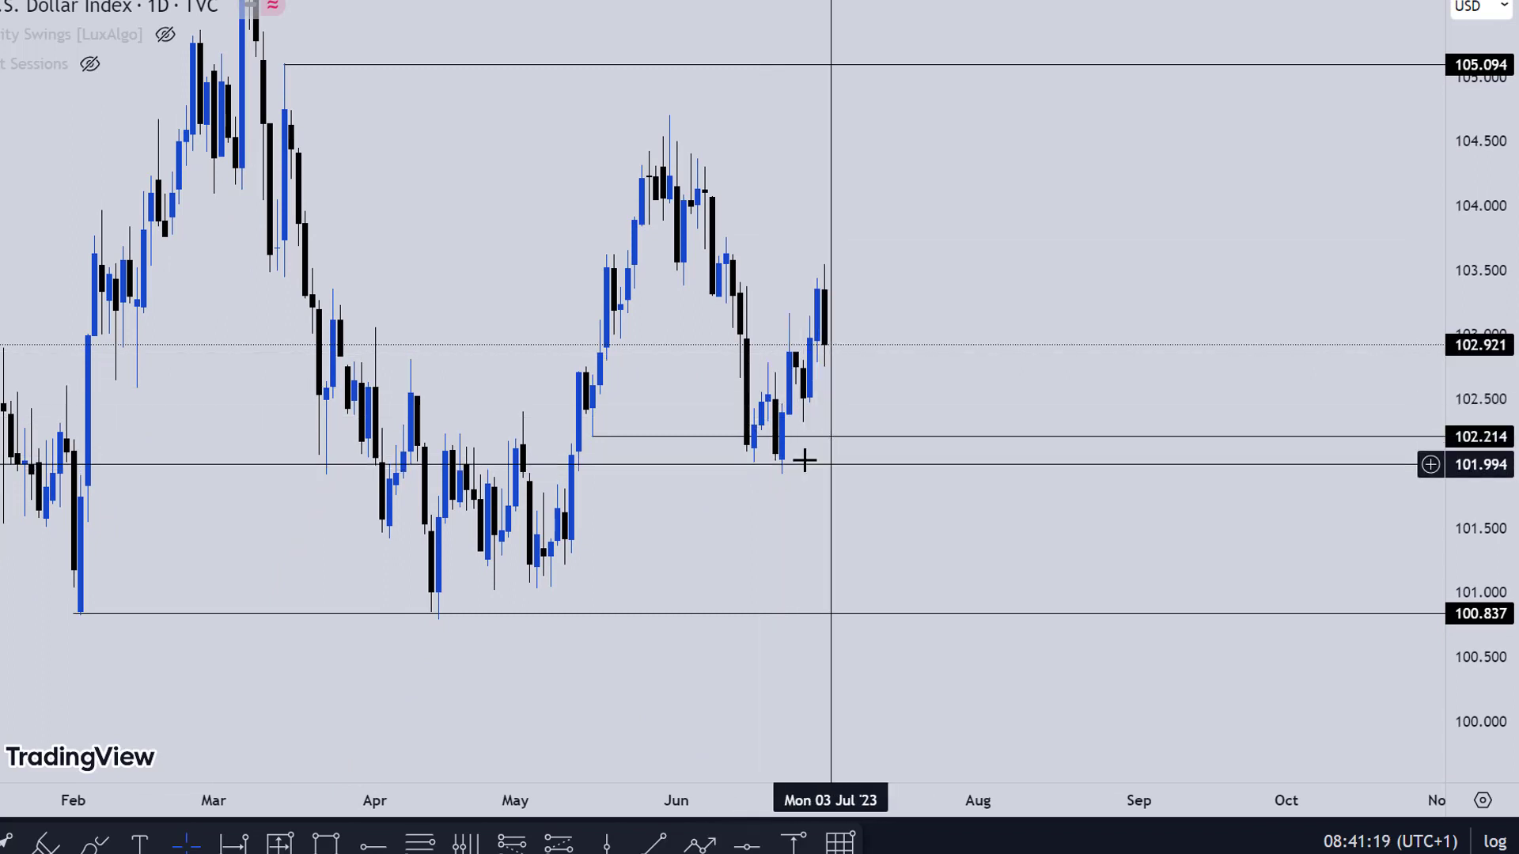
drag(1486, 544, 1469, 242)
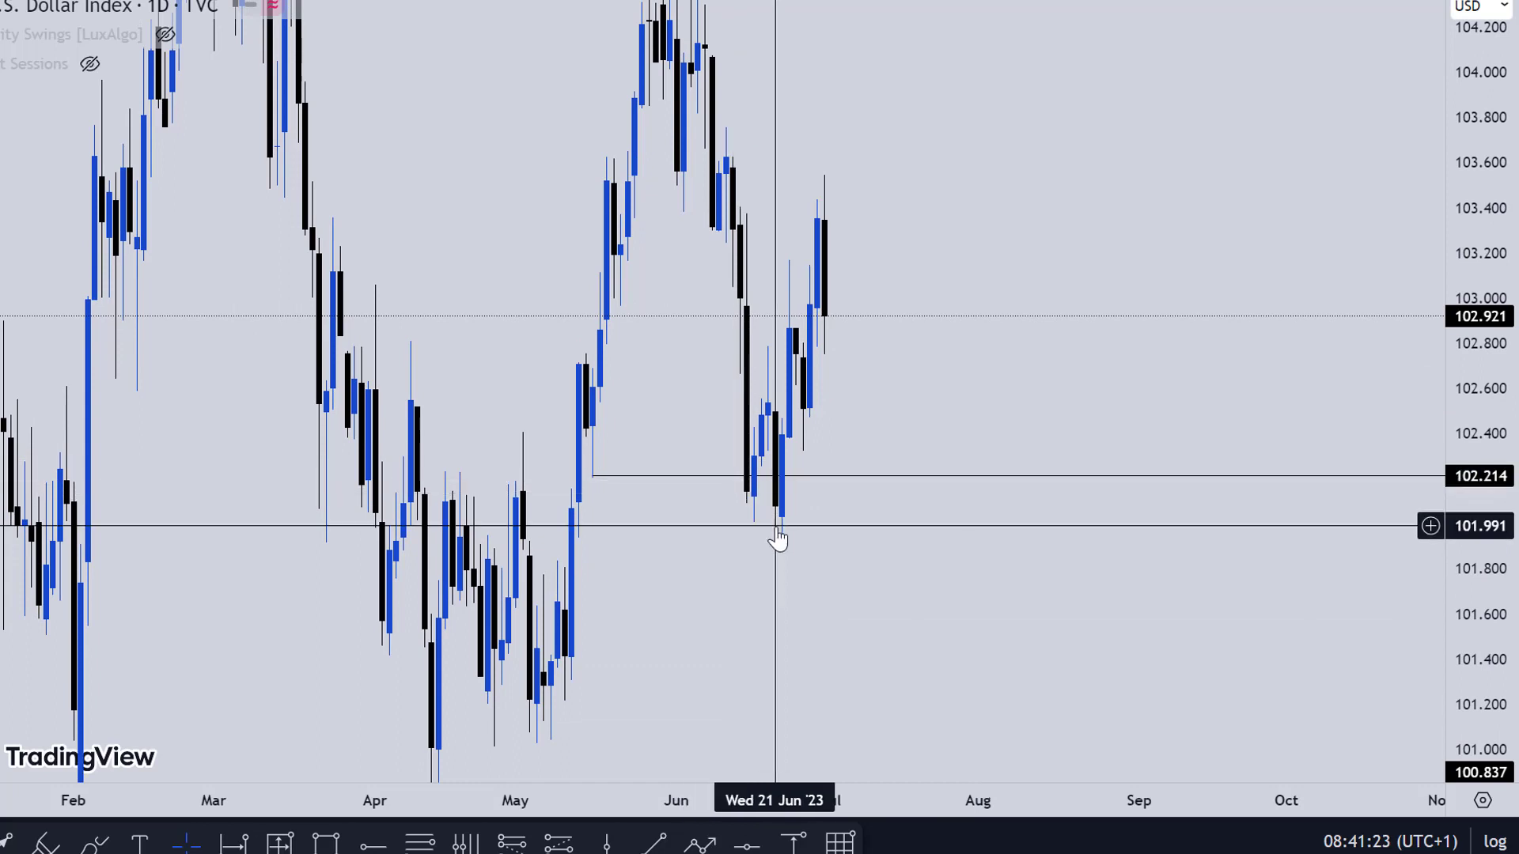
click(761, 476)
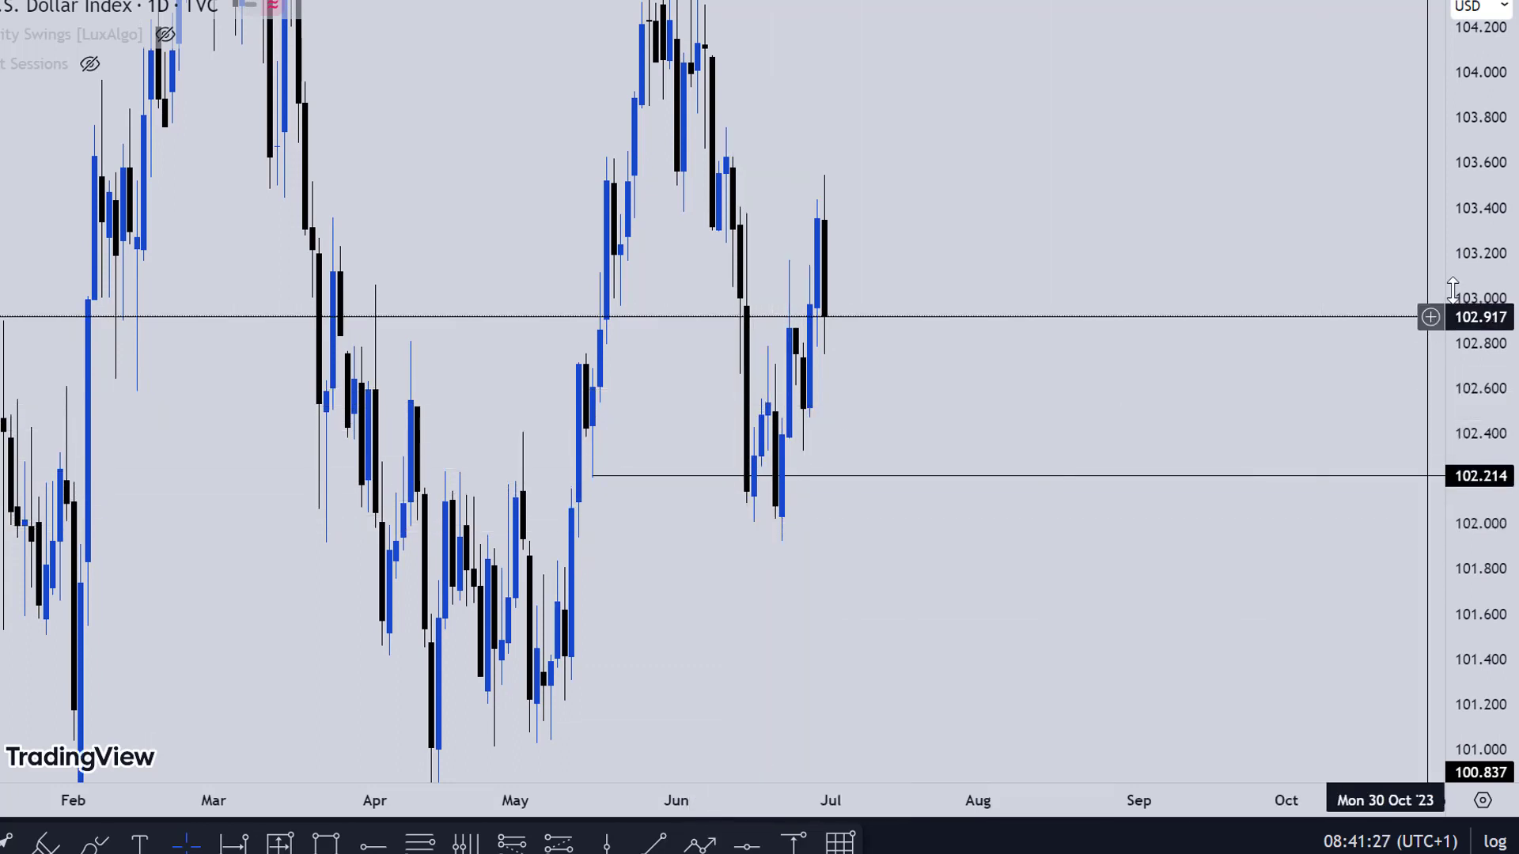
drag(1479, 269, 1479, 316)
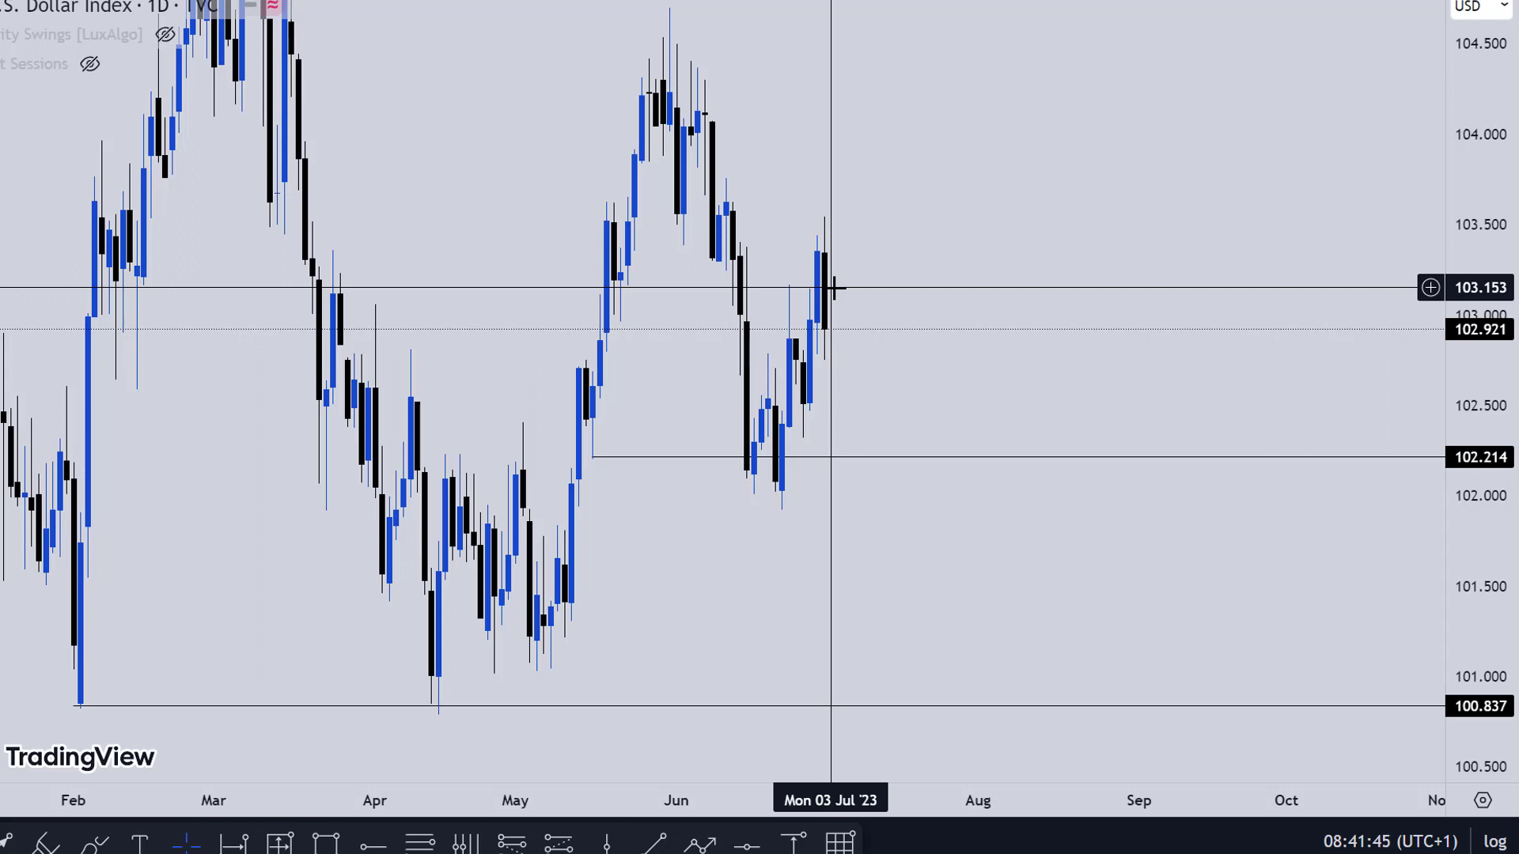
click(702, 846)
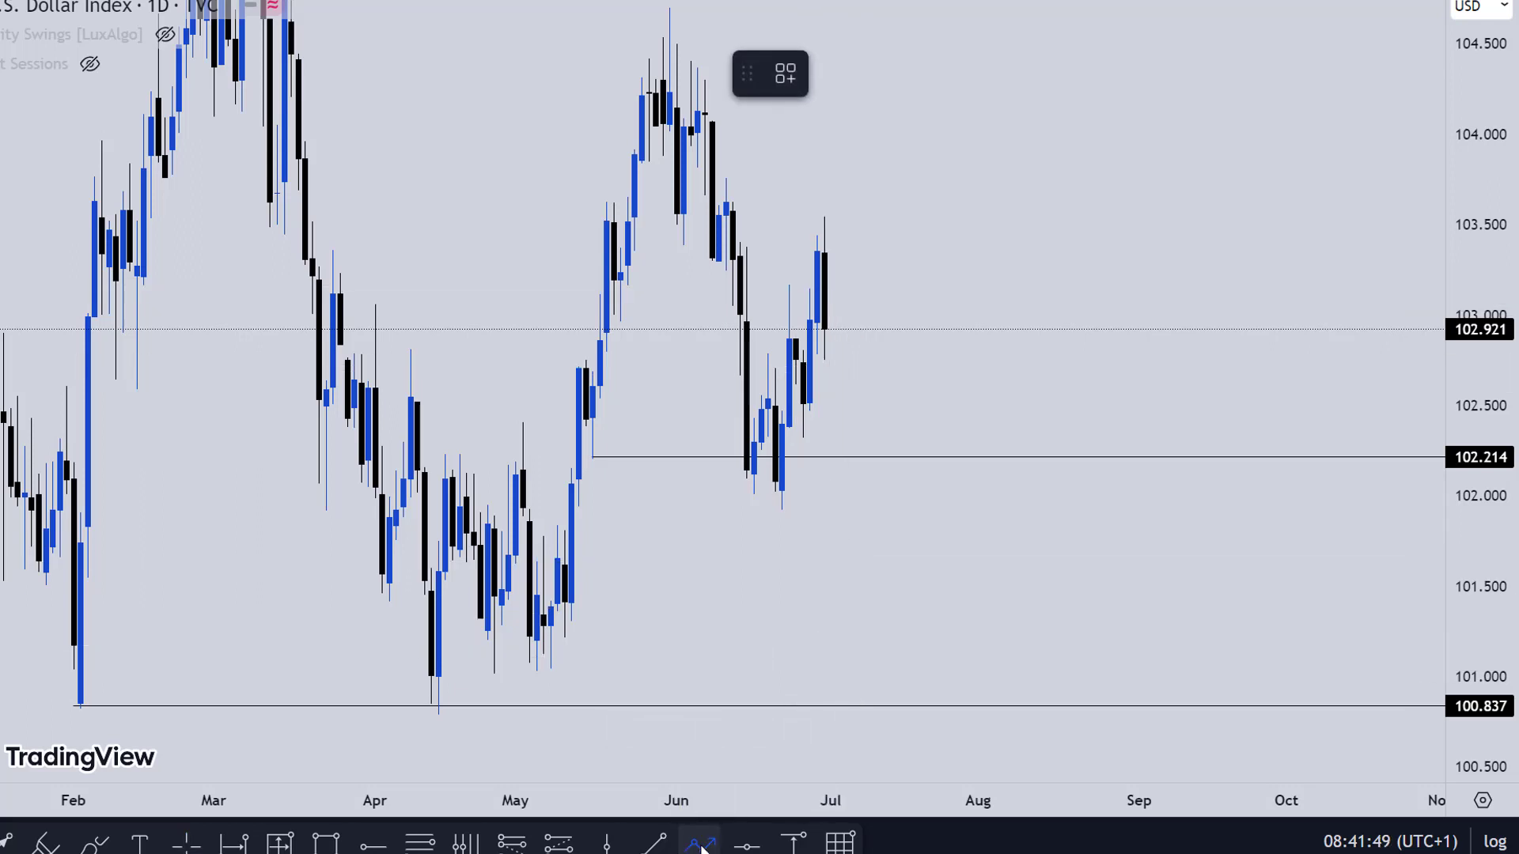
click(739, 478)
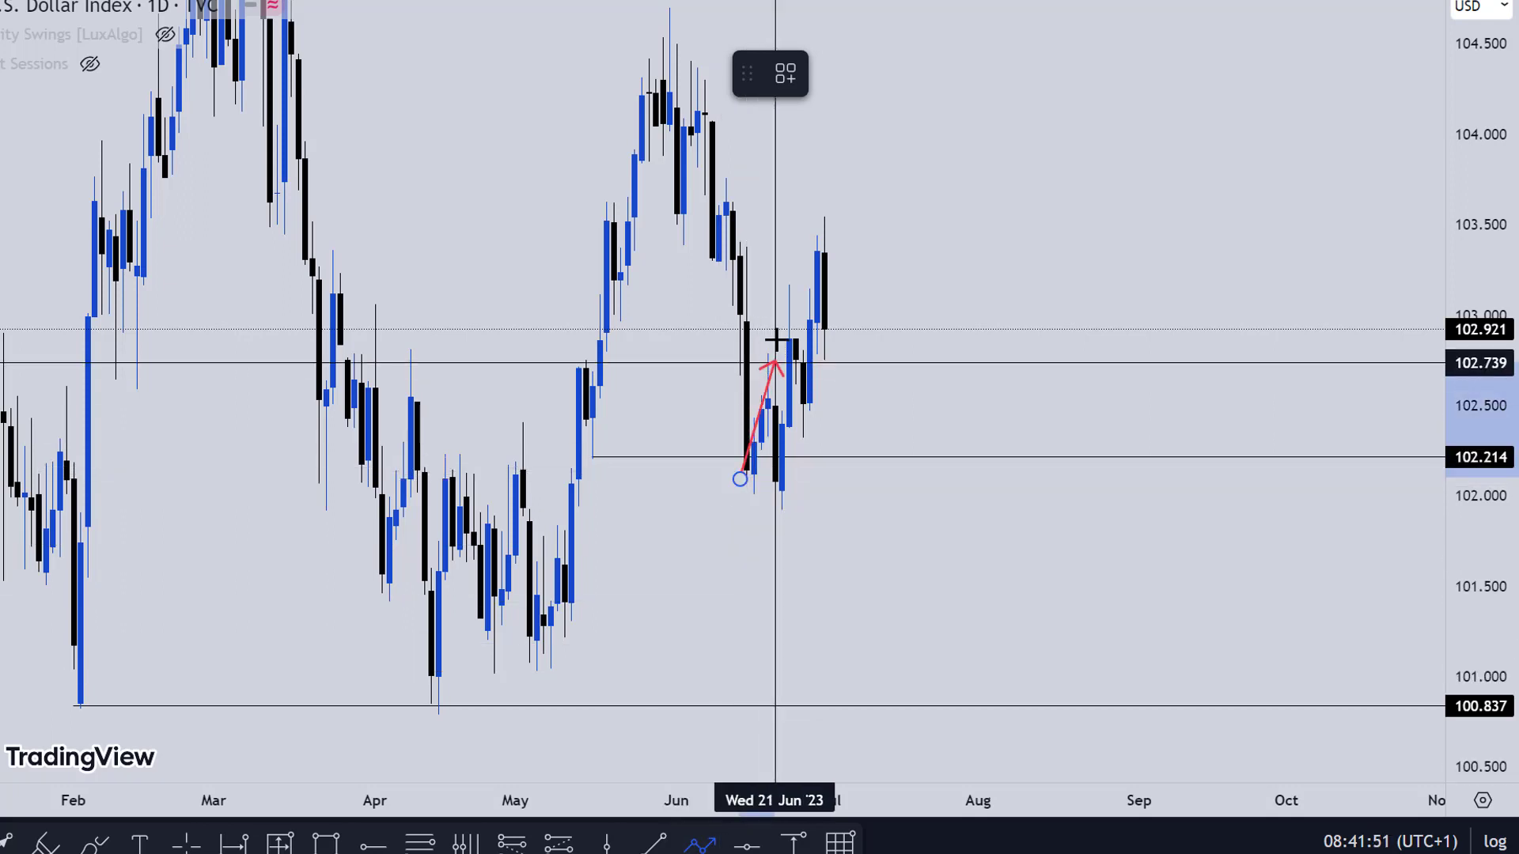
click(761, 327)
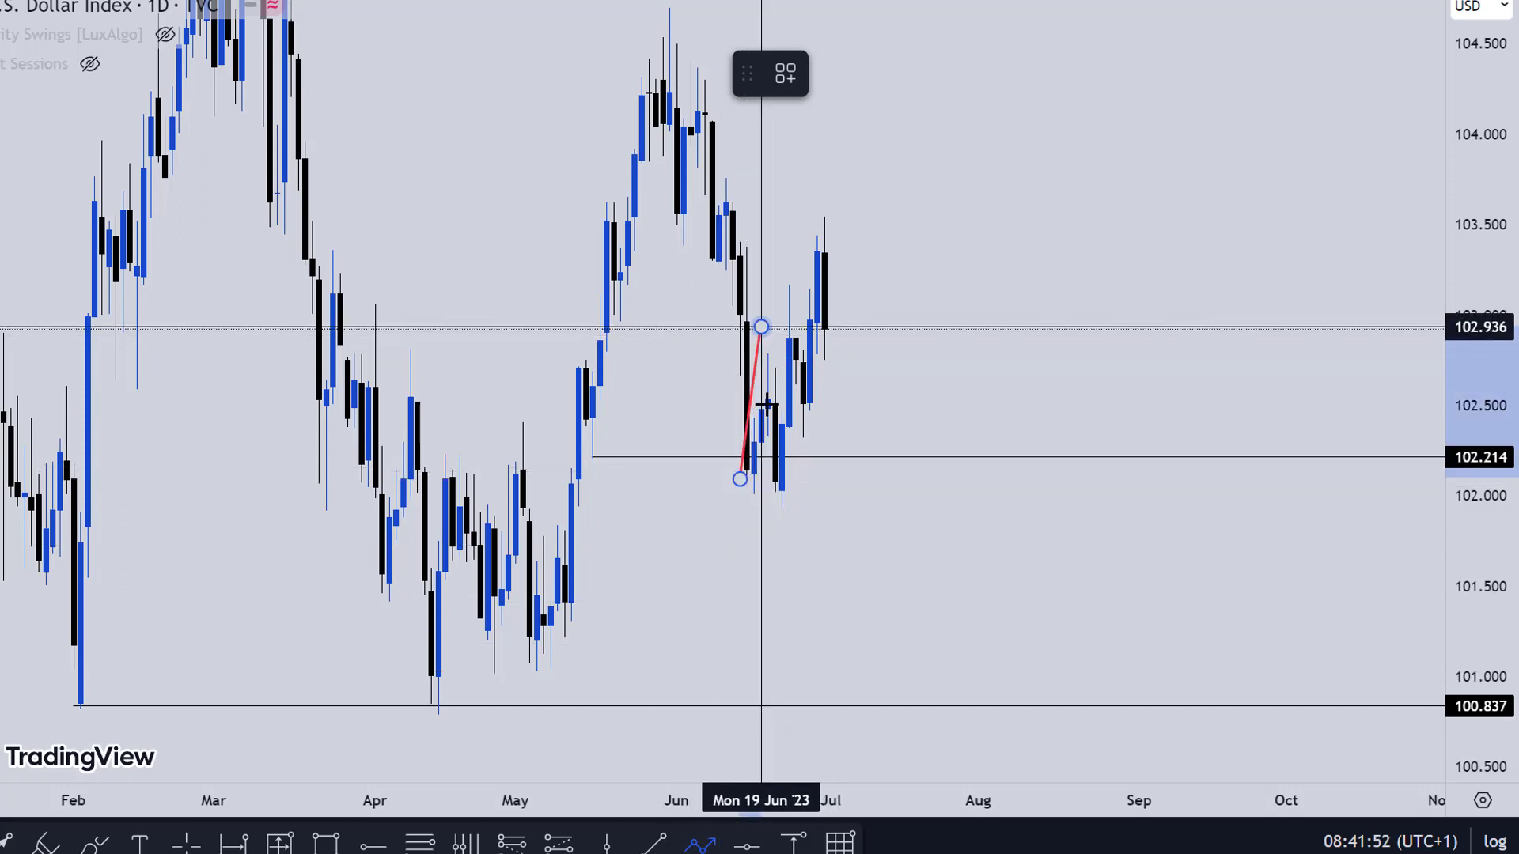
click(775, 493)
click(789, 270)
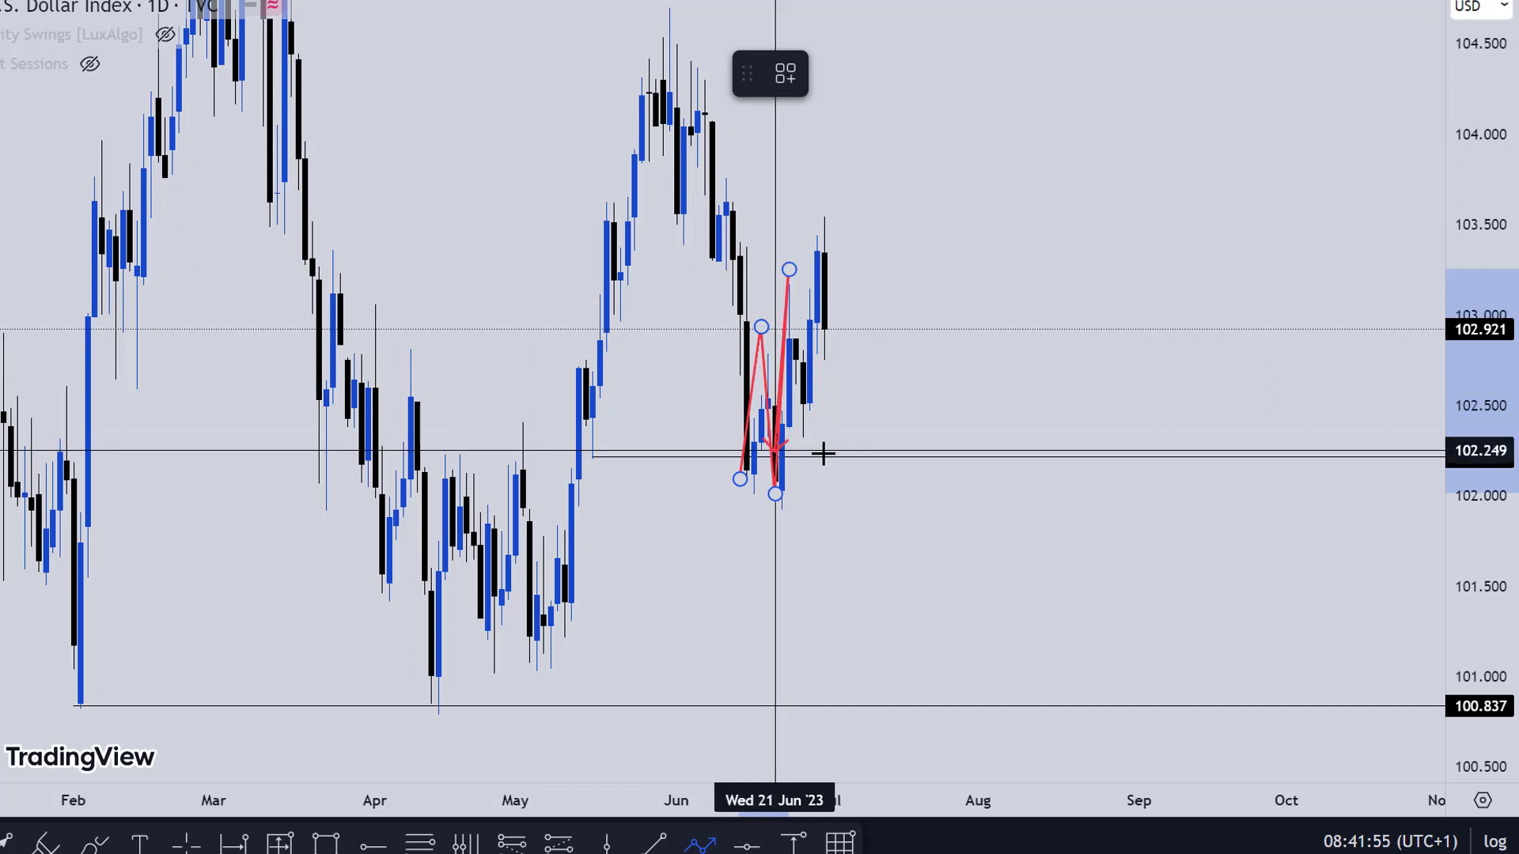
click(809, 435)
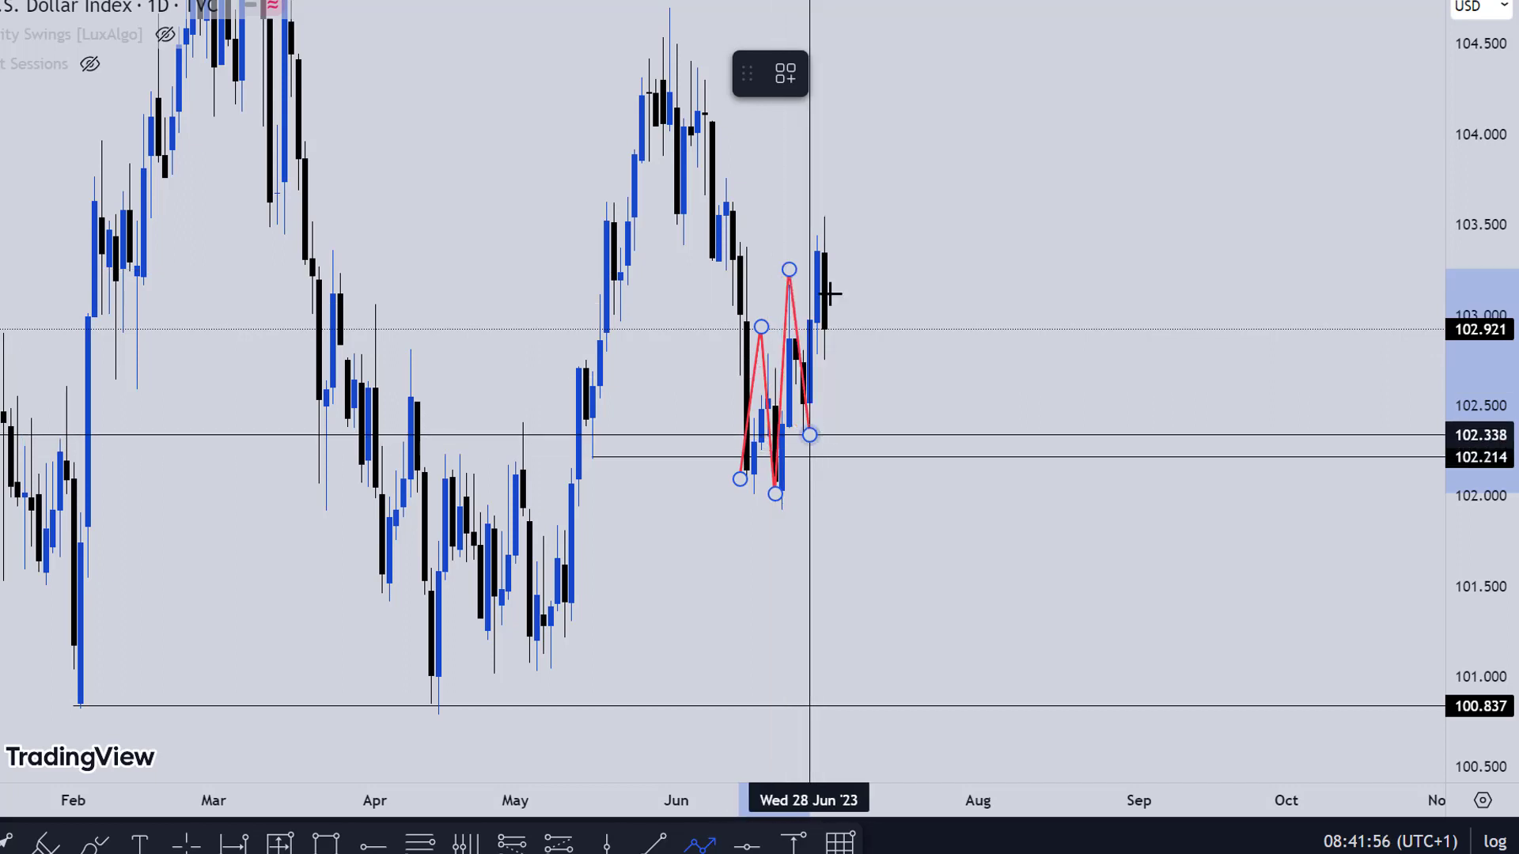
click(809, 213)
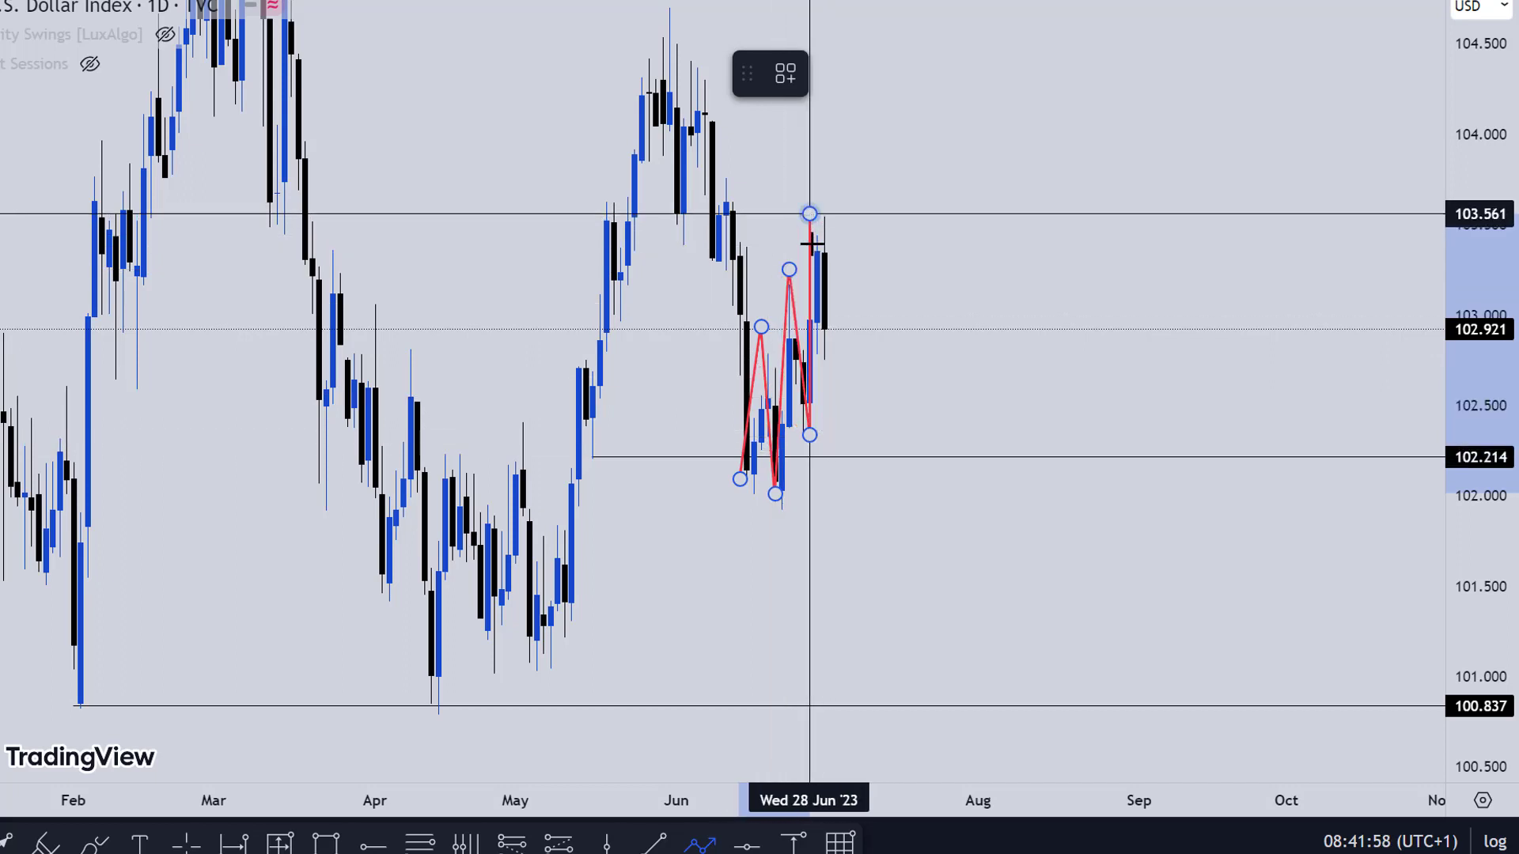
click(830, 354)
click(1103, 75)
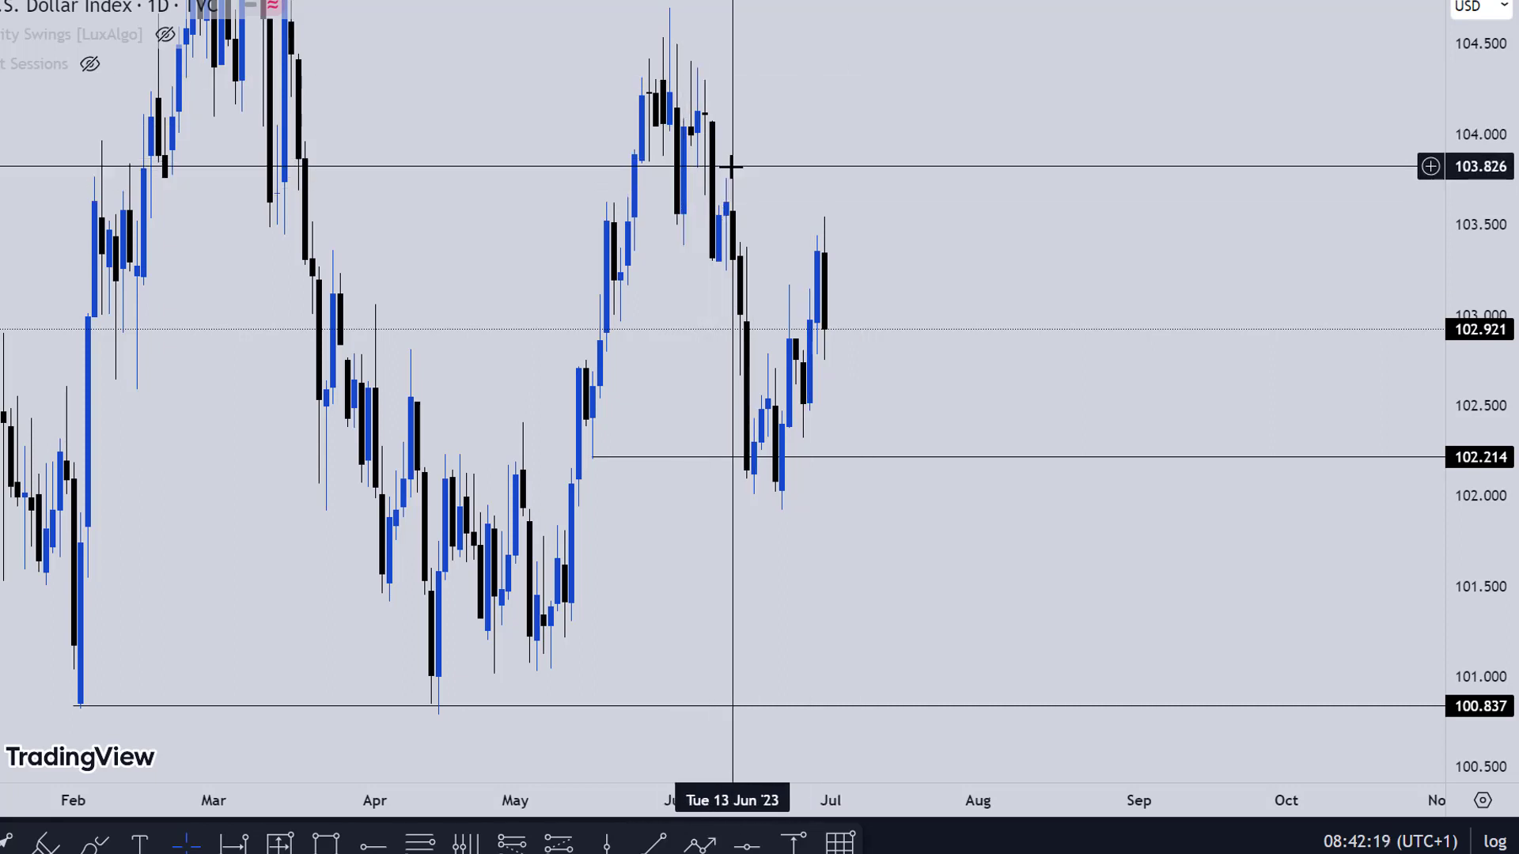
Switch the U.S. Dollar Index chart to the weekly interval and examine price between the 102.214 and 105.872 levels.
drag(851, 109, 868, 275)
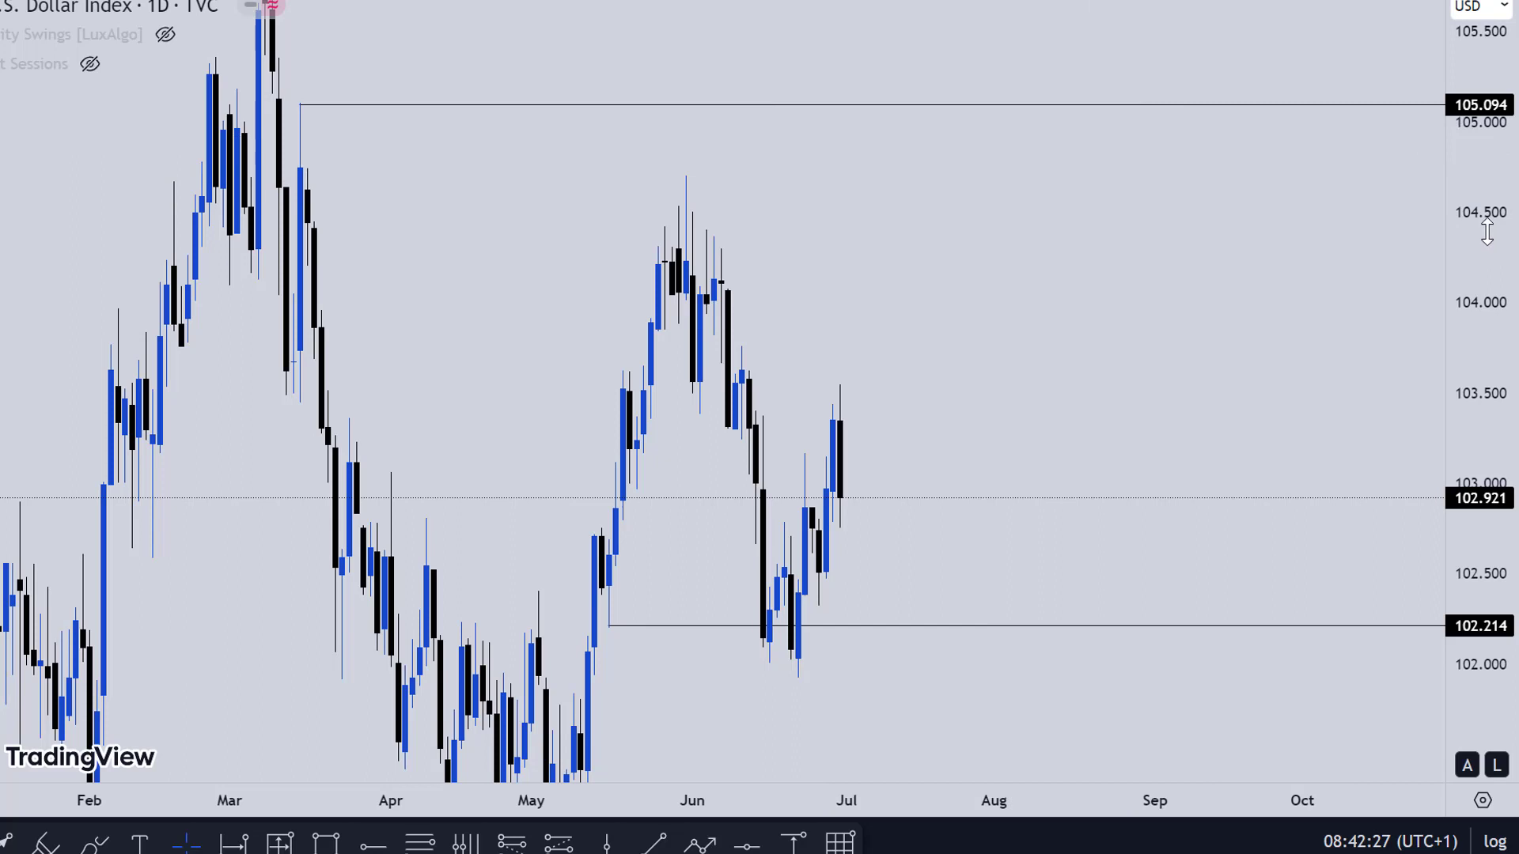
drag(1488, 232, 1507, 386)
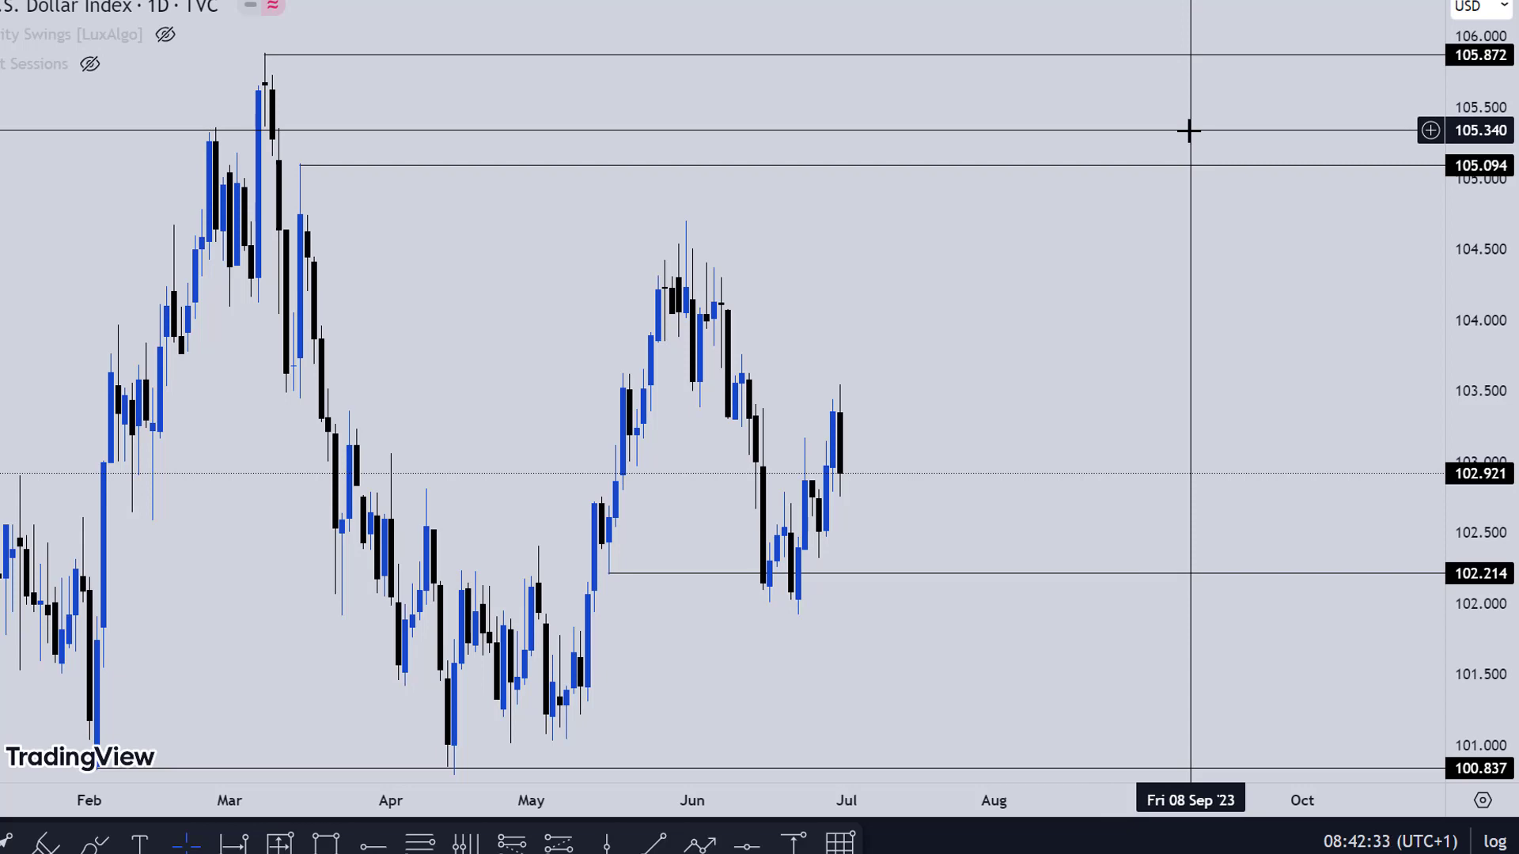
drag(1080, 112, 1224, 478)
drag(905, 193, 651, 0)
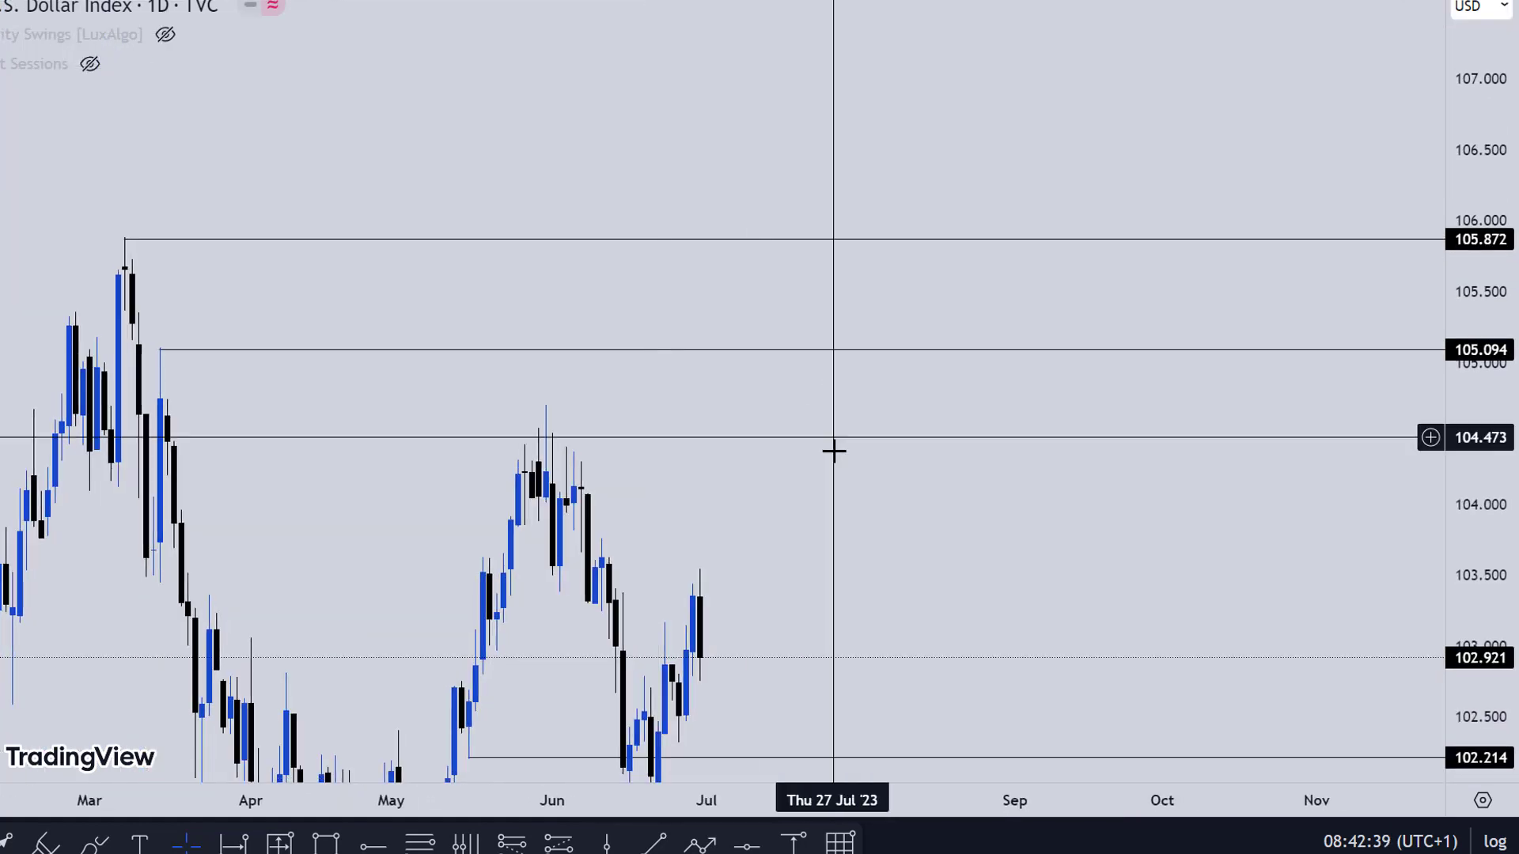
drag(949, 416, 988, 296)
text(1)
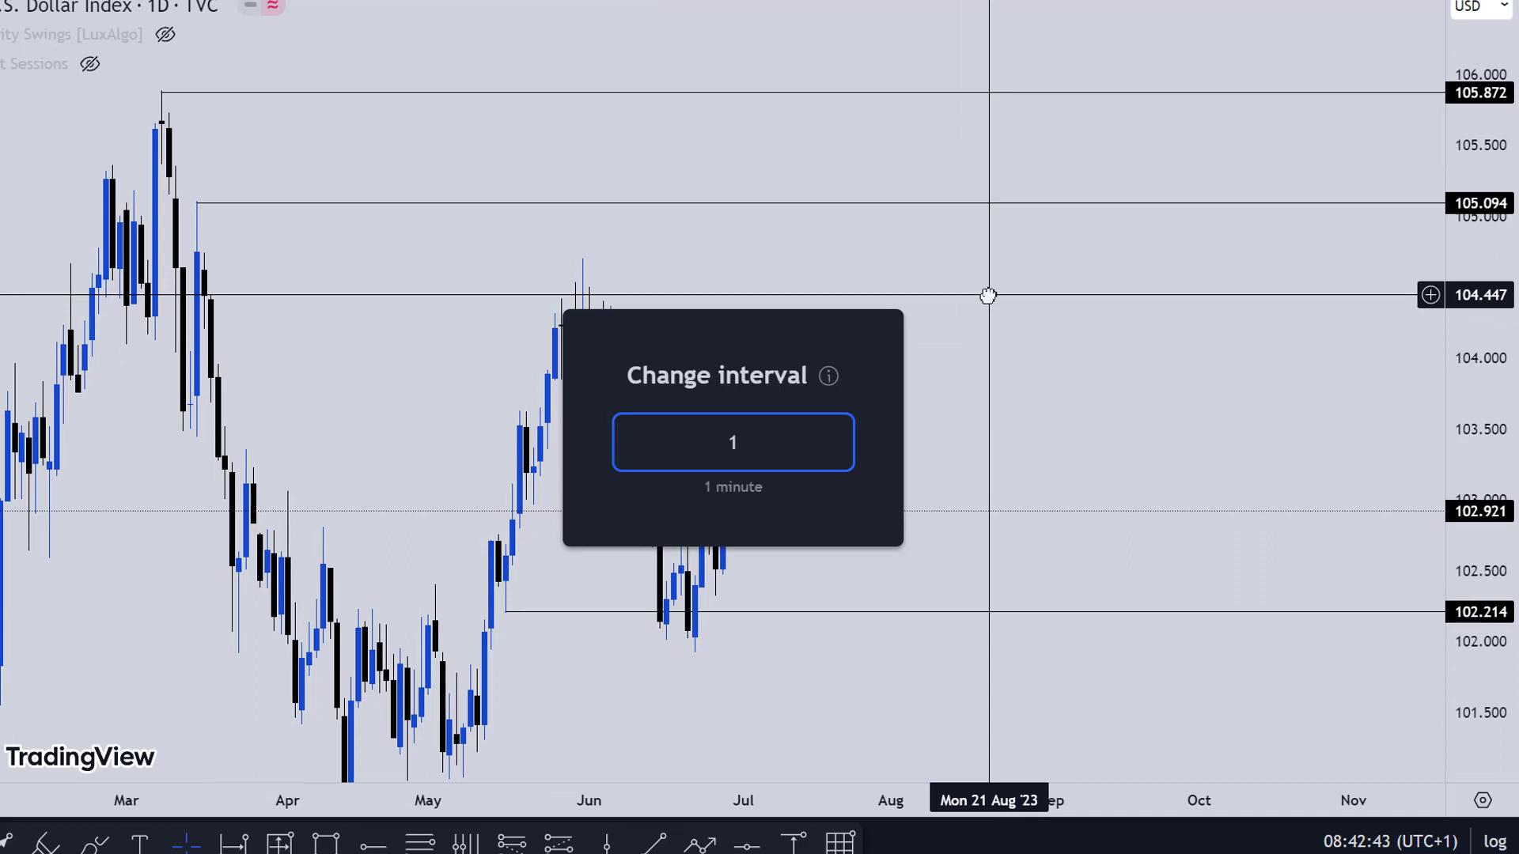
text(W)
key(Return)
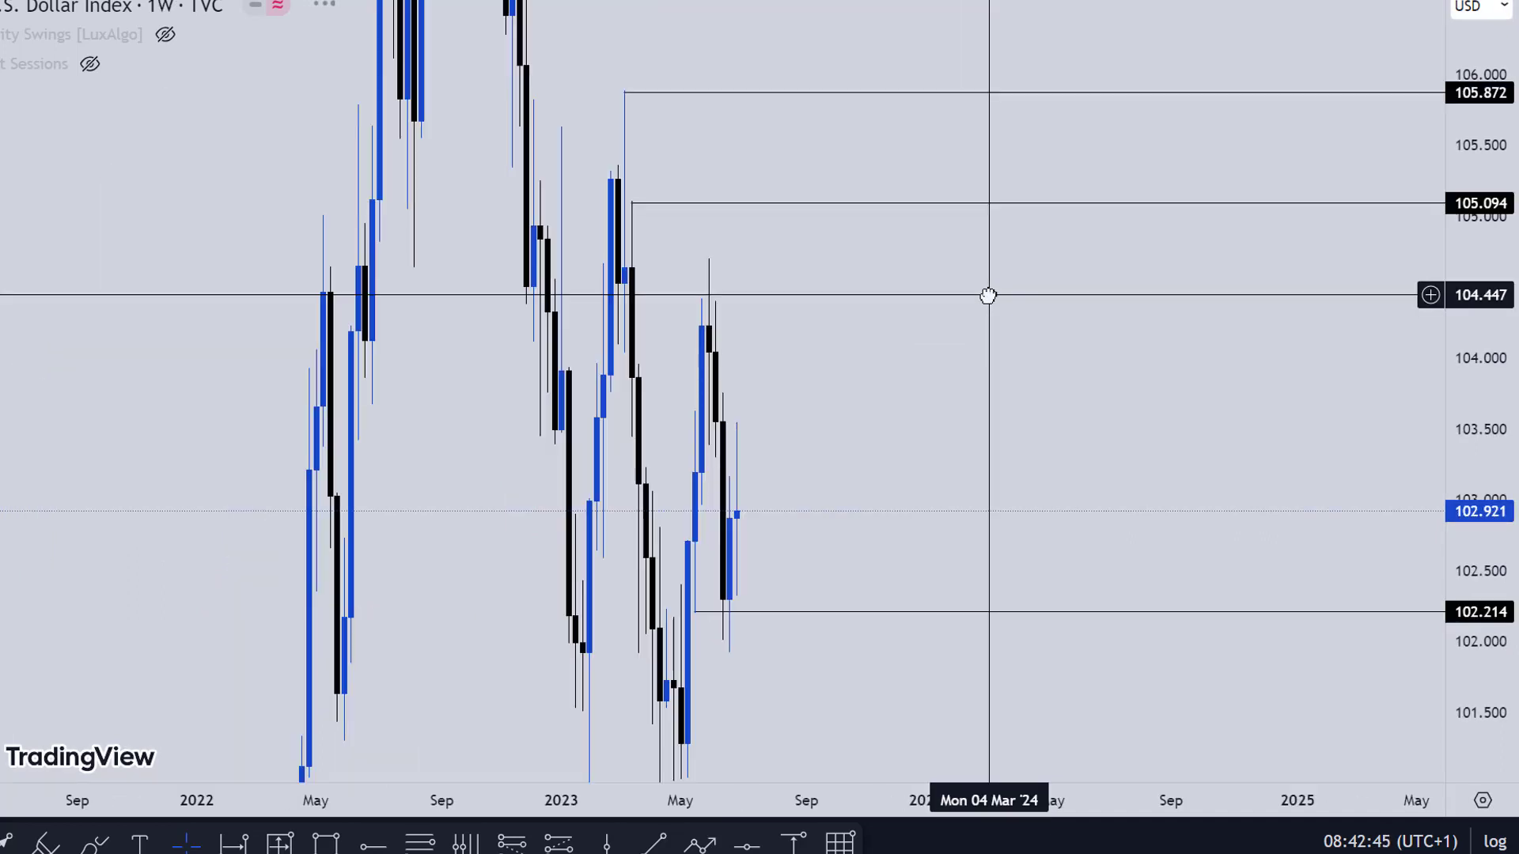
drag(1493, 226, 1514, 589)
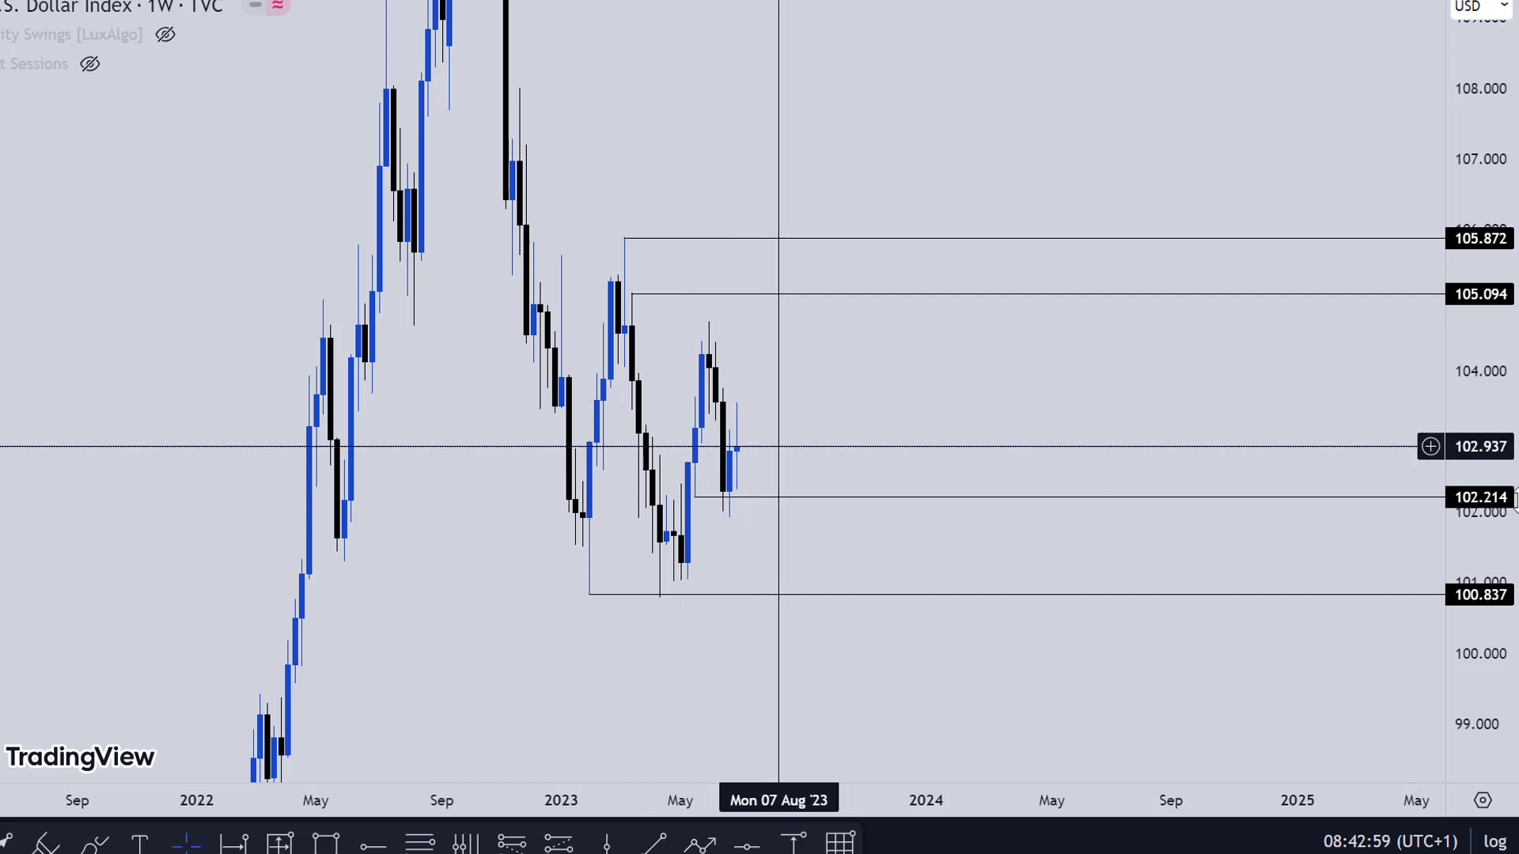
drag(1492, 543, 1479, 380)
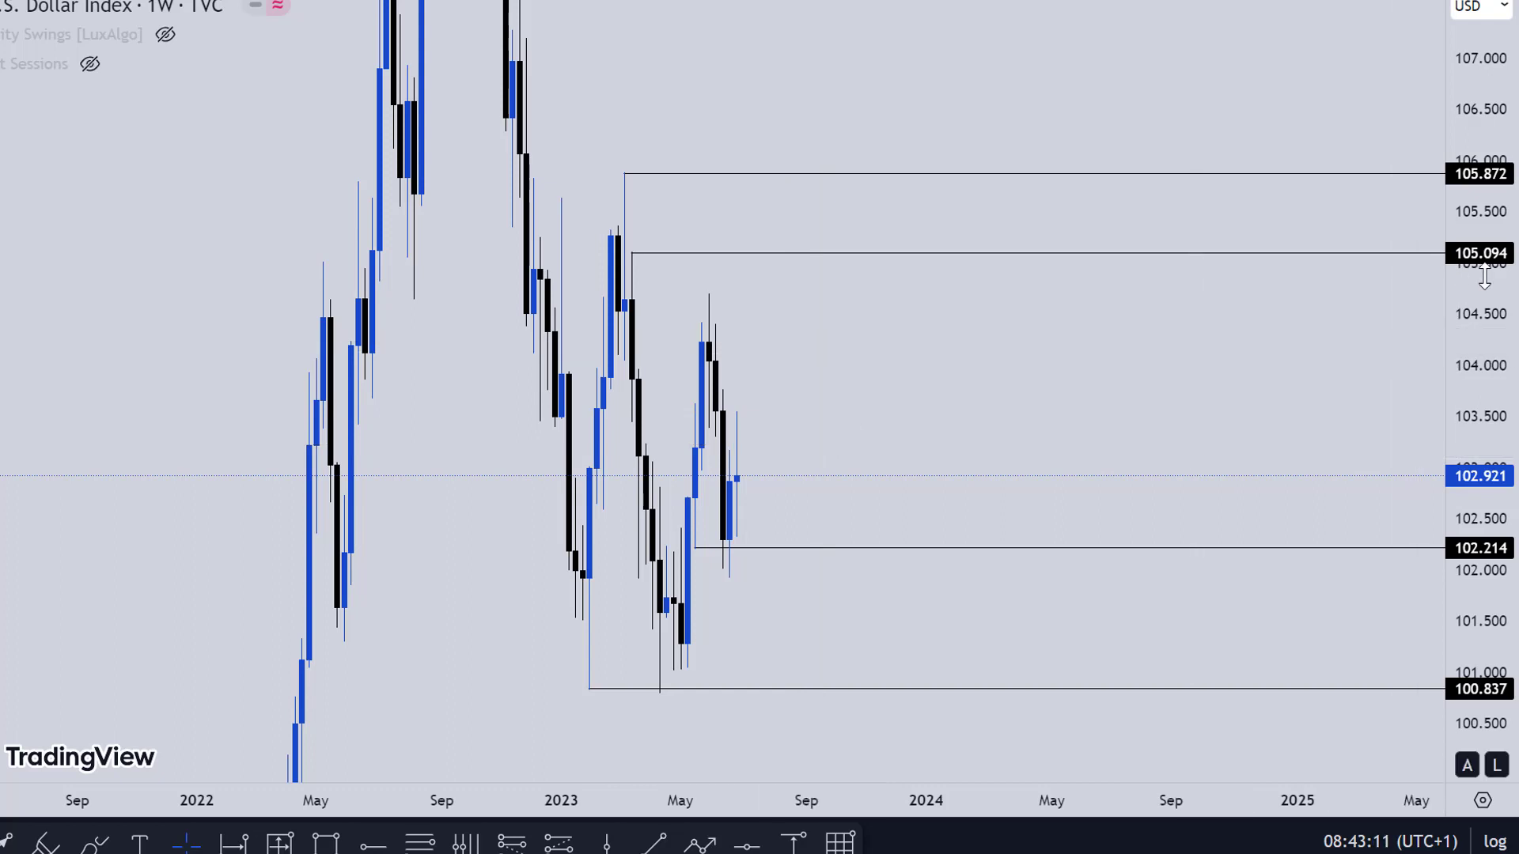
drag(1498, 303, 1503, 406)
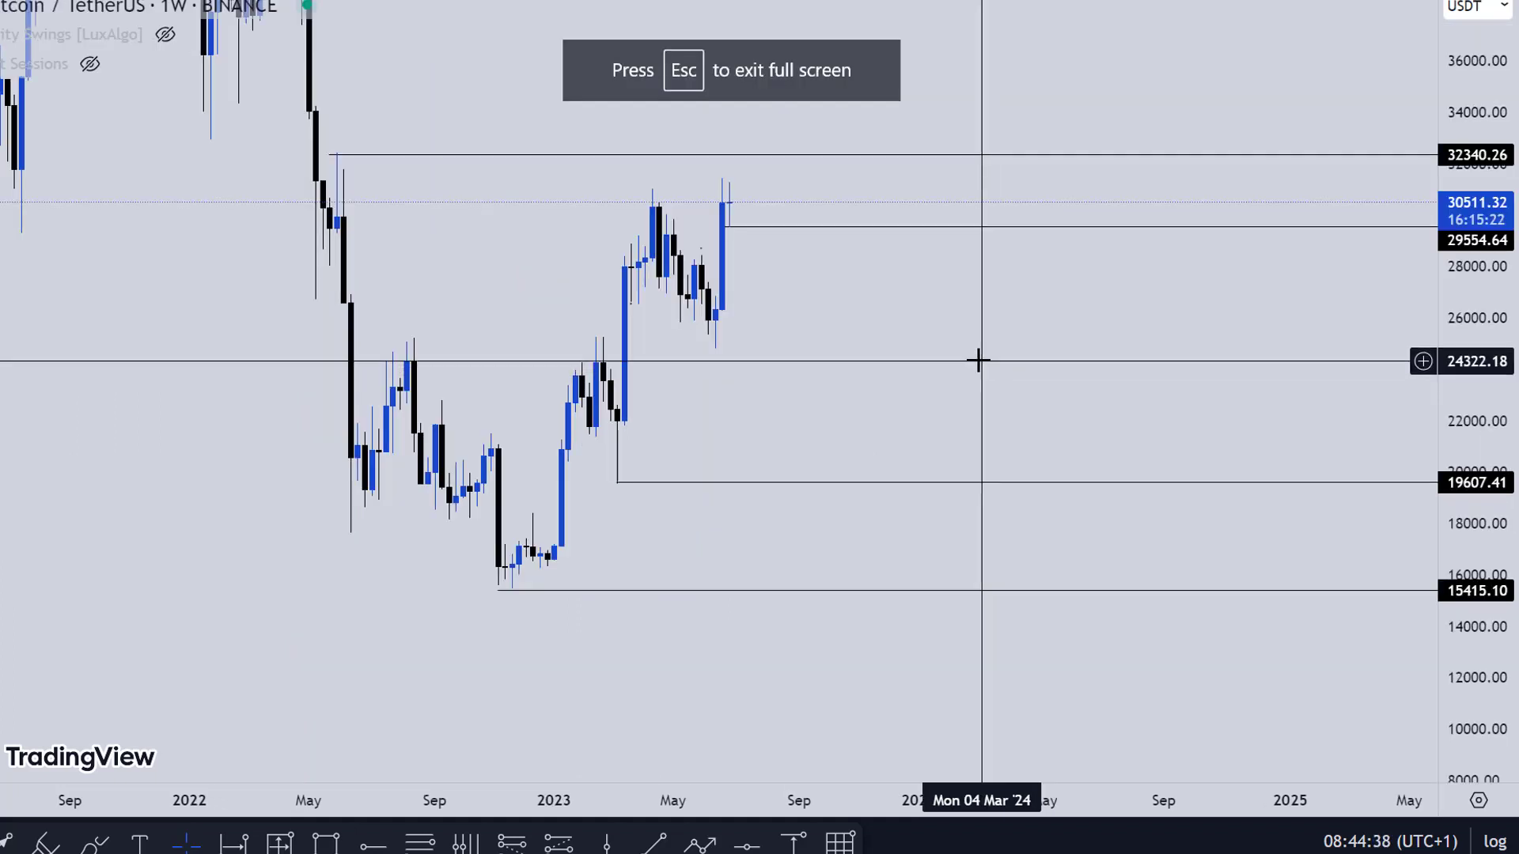
Switch the Bitcoin chart from weekly to the daily interval and examine price between the 29554.64 and 32340.26 levels.
drag(1073, 356, 1074, 453)
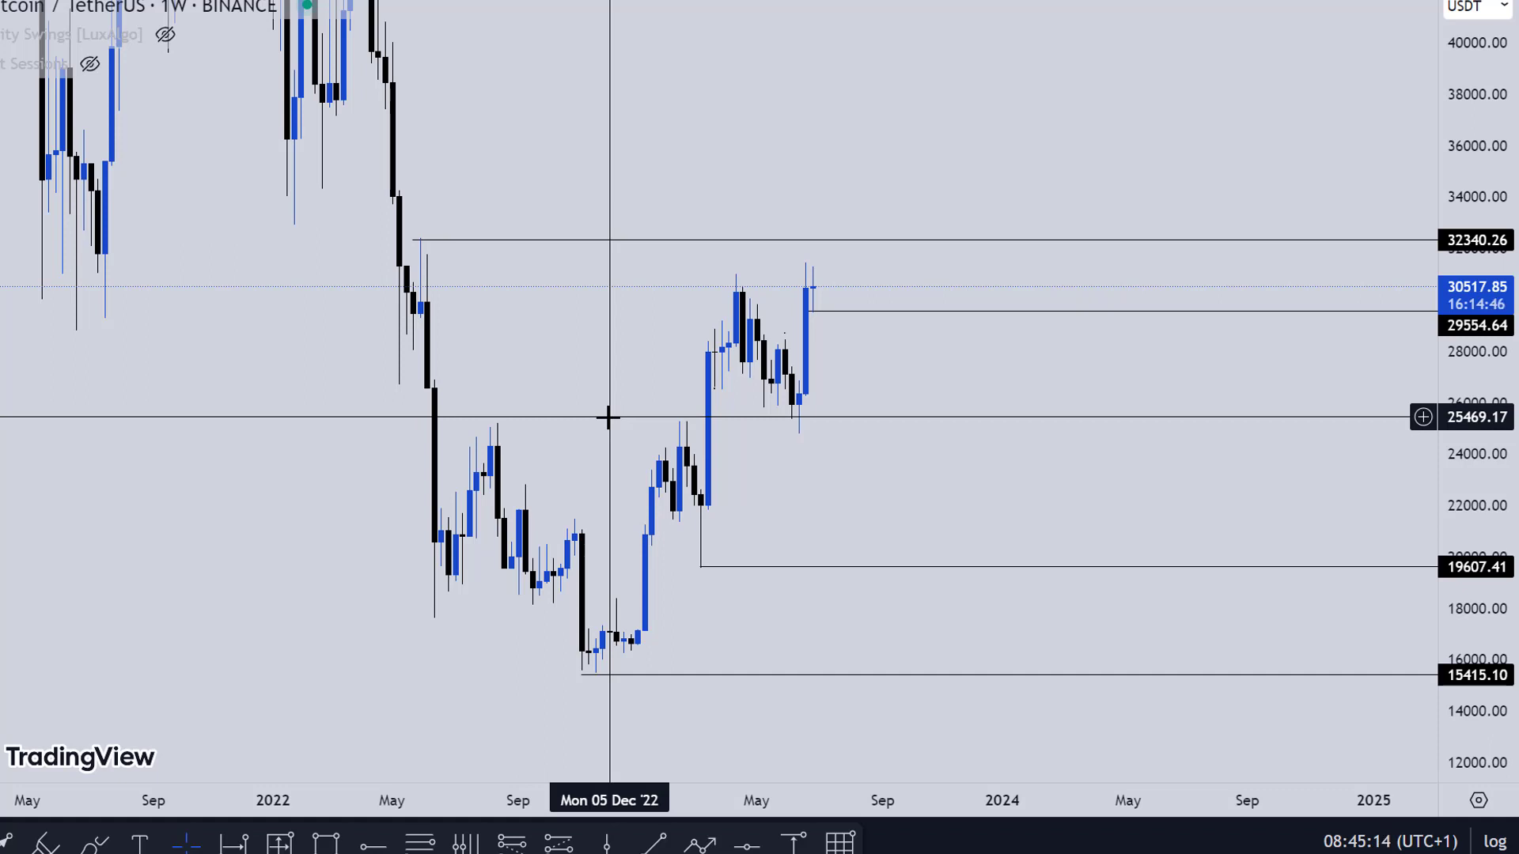
text(10)
key(Return)
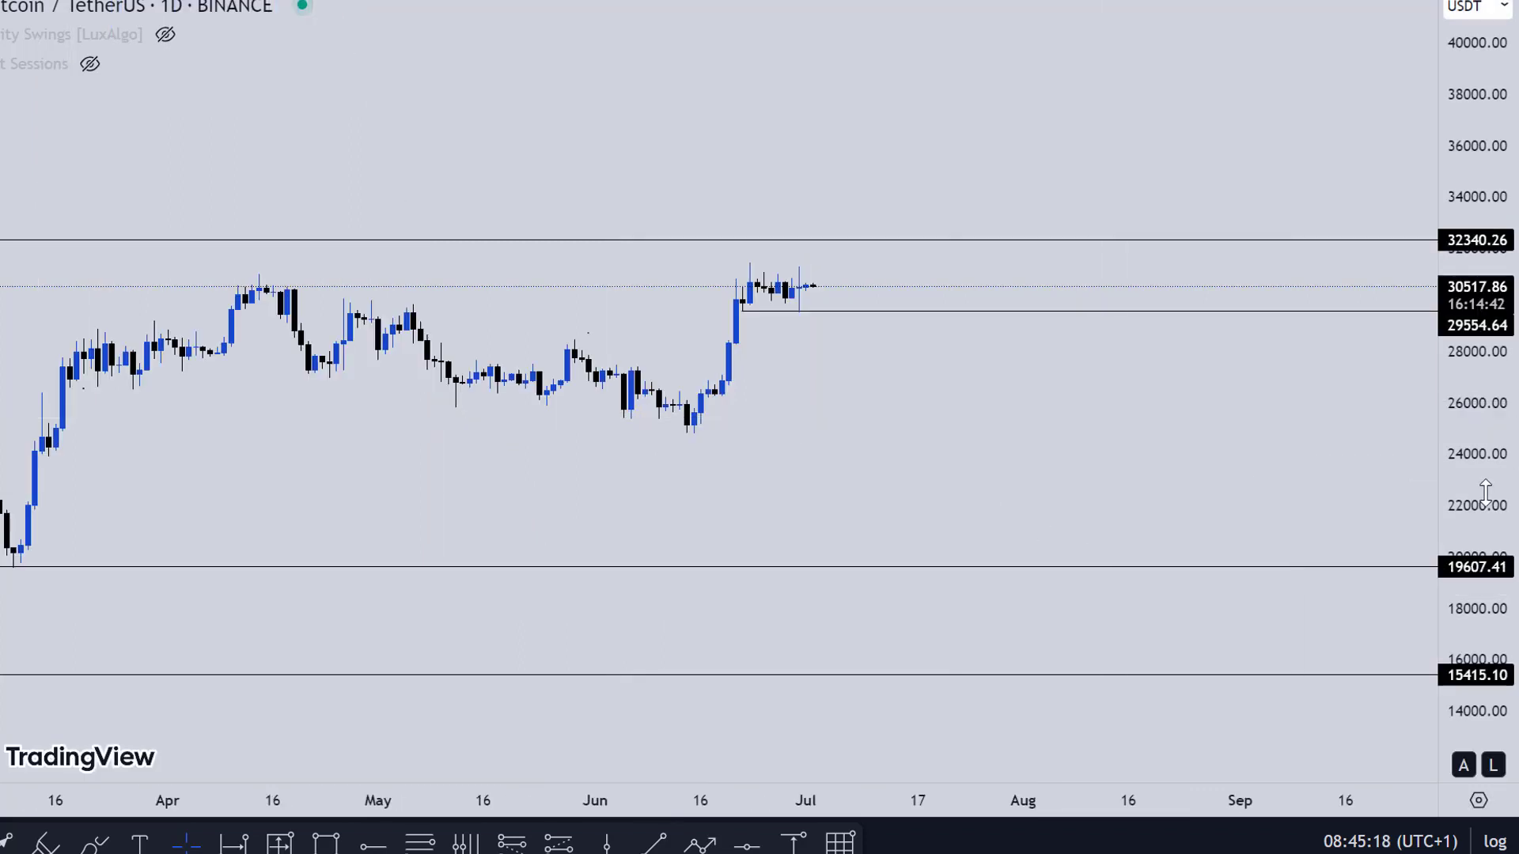
drag(1486, 490, 1495, 119)
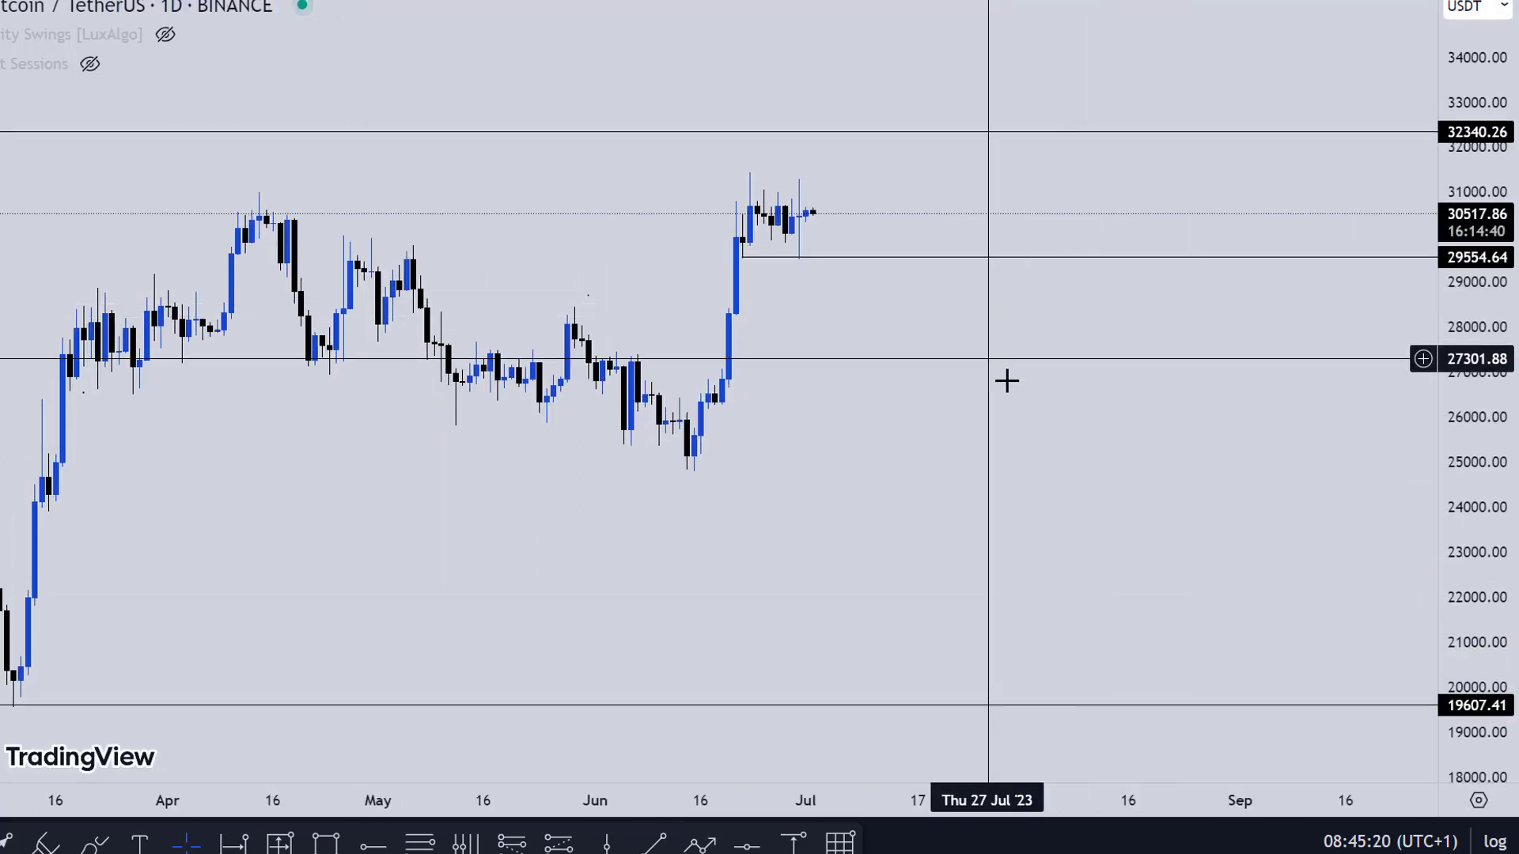
drag(1007, 381, 1072, 471)
drag(1487, 400, 1458, 226)
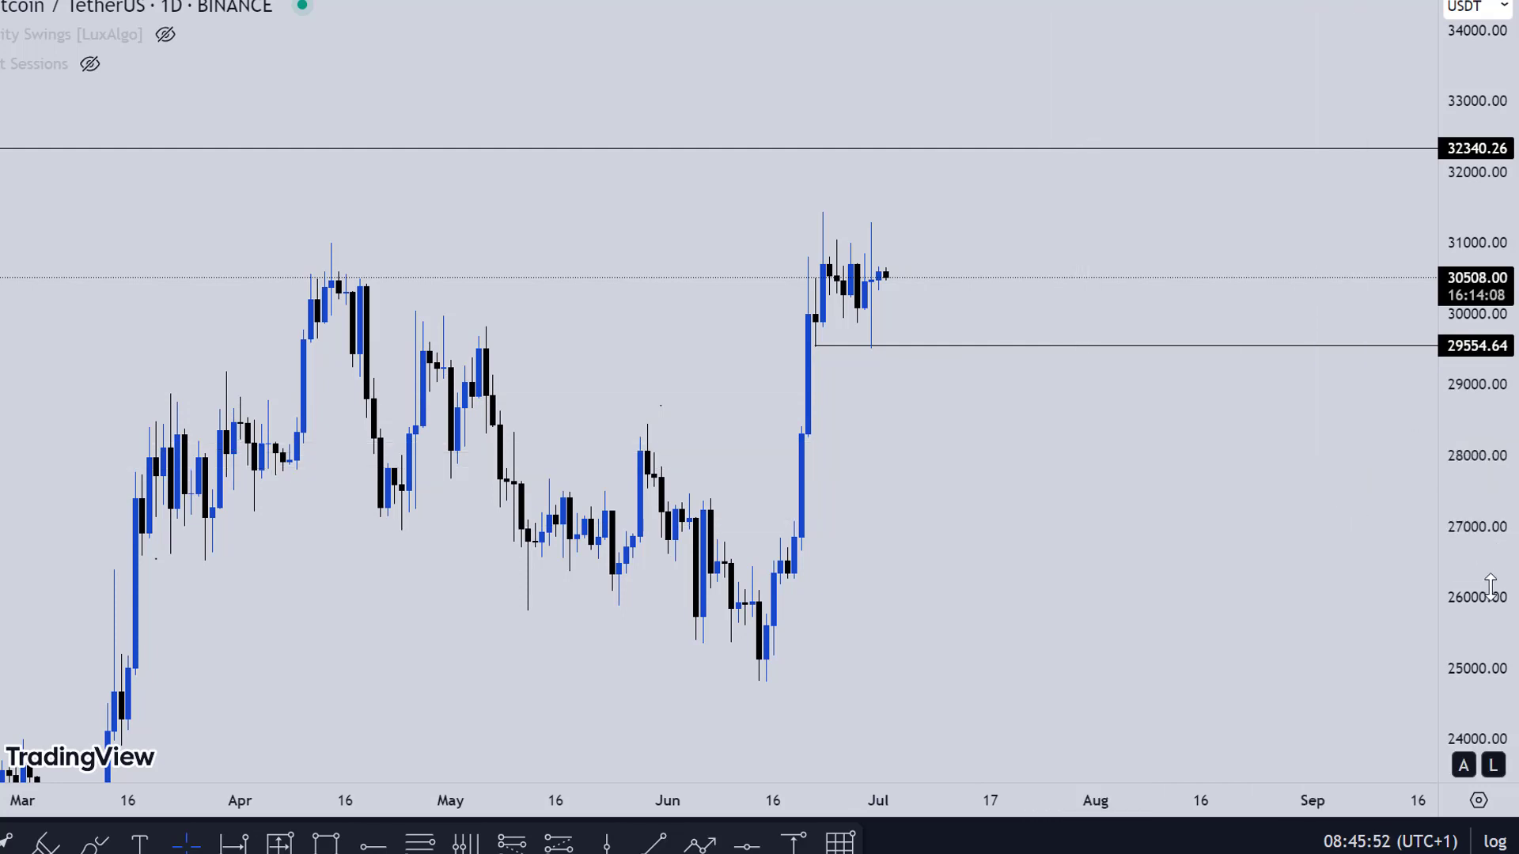
drag(1490, 585, 1499, 459)
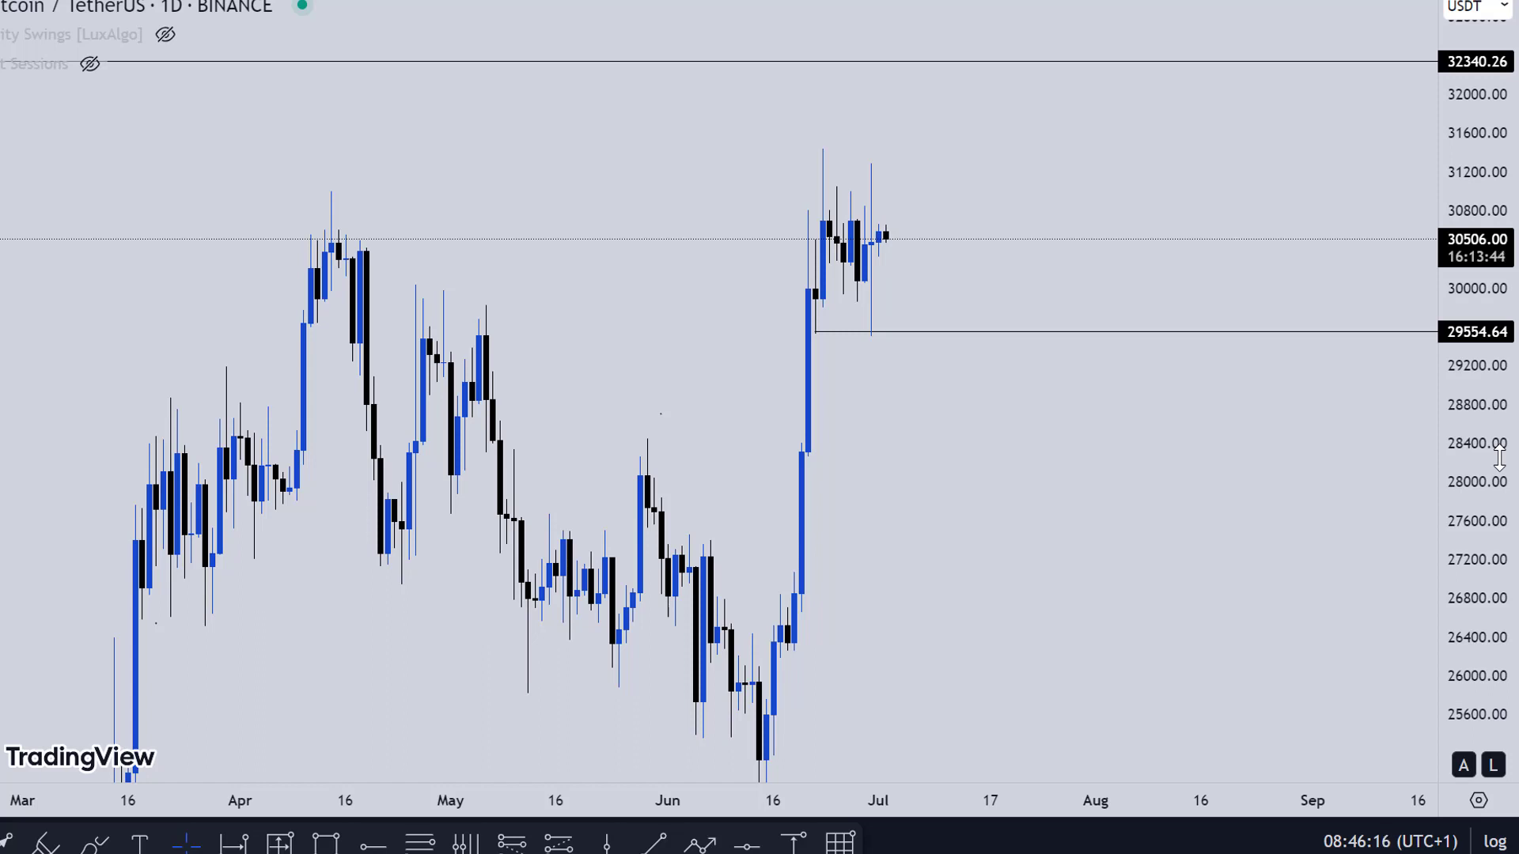
Set the Bitcoin chart to the 4-hour interval, framing recent price between the 29554.64 and 32340.26 levels.
text(4H)
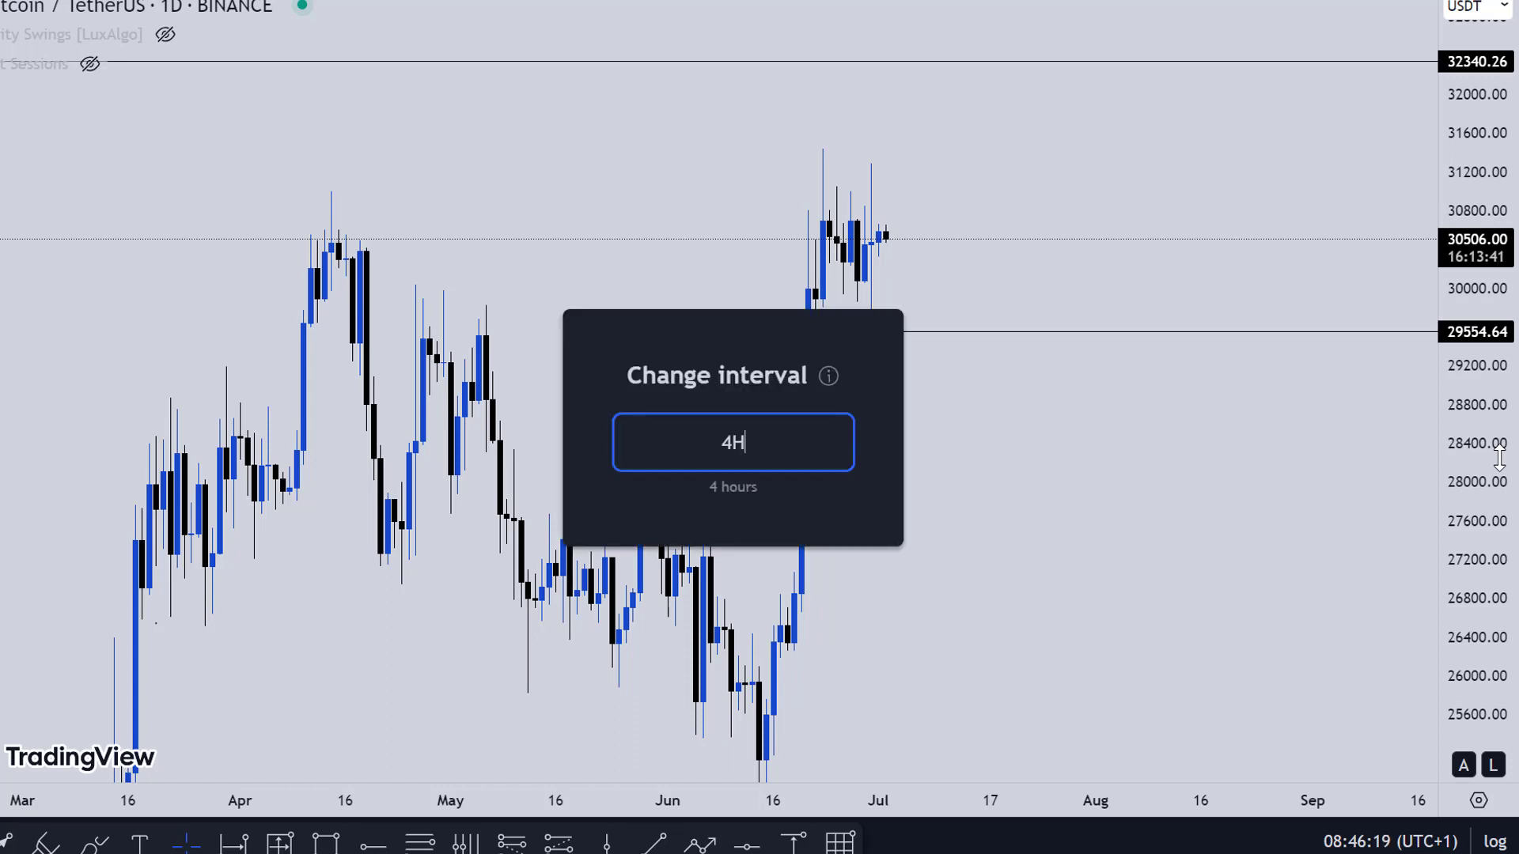
key(Return)
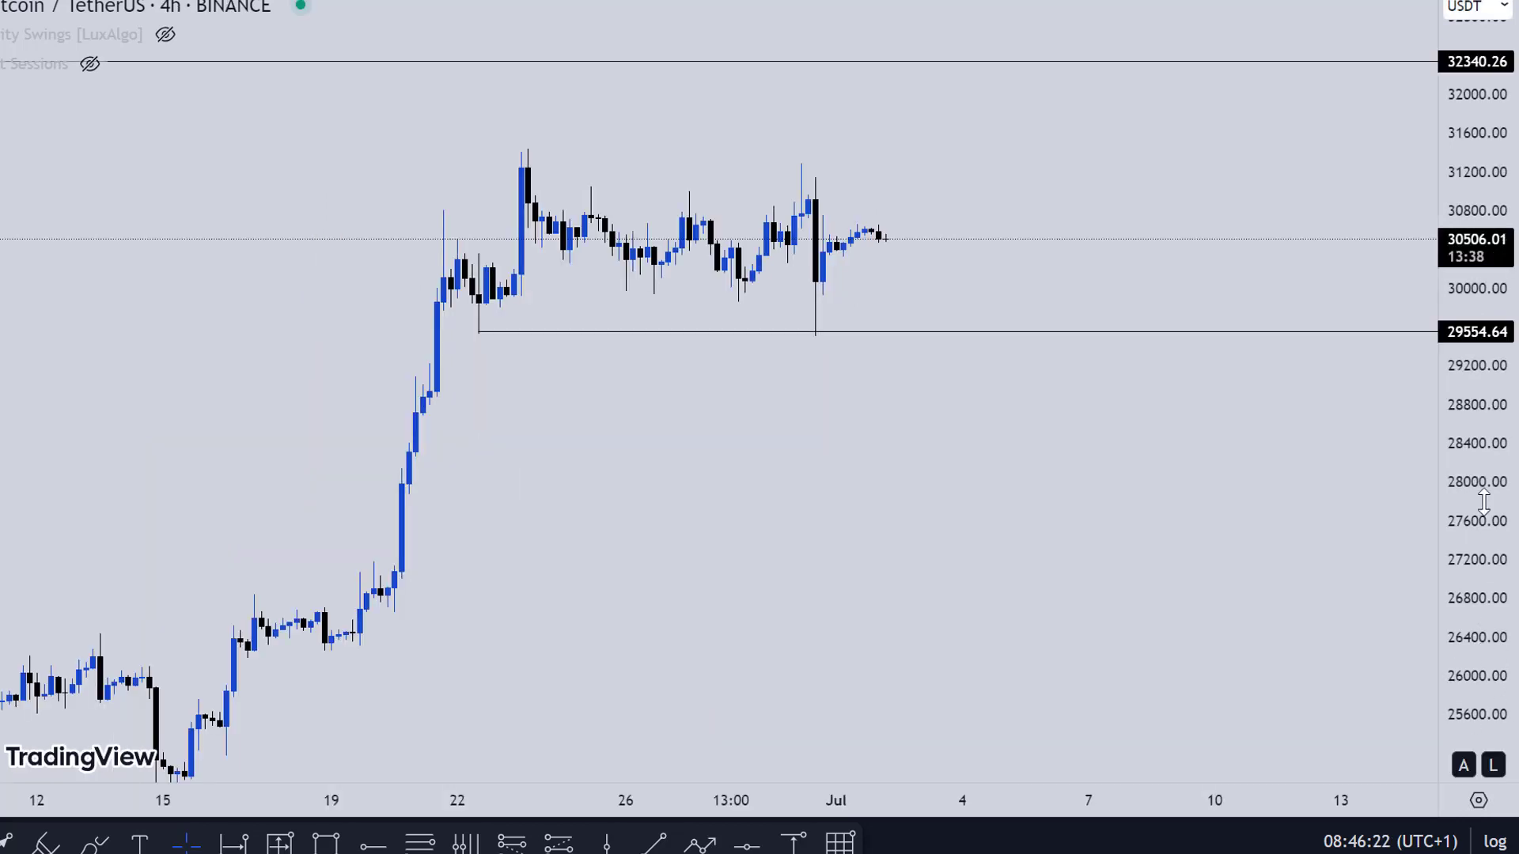
drag(1483, 501, 1472, 352)
drag(1249, 145, 1245, 342)
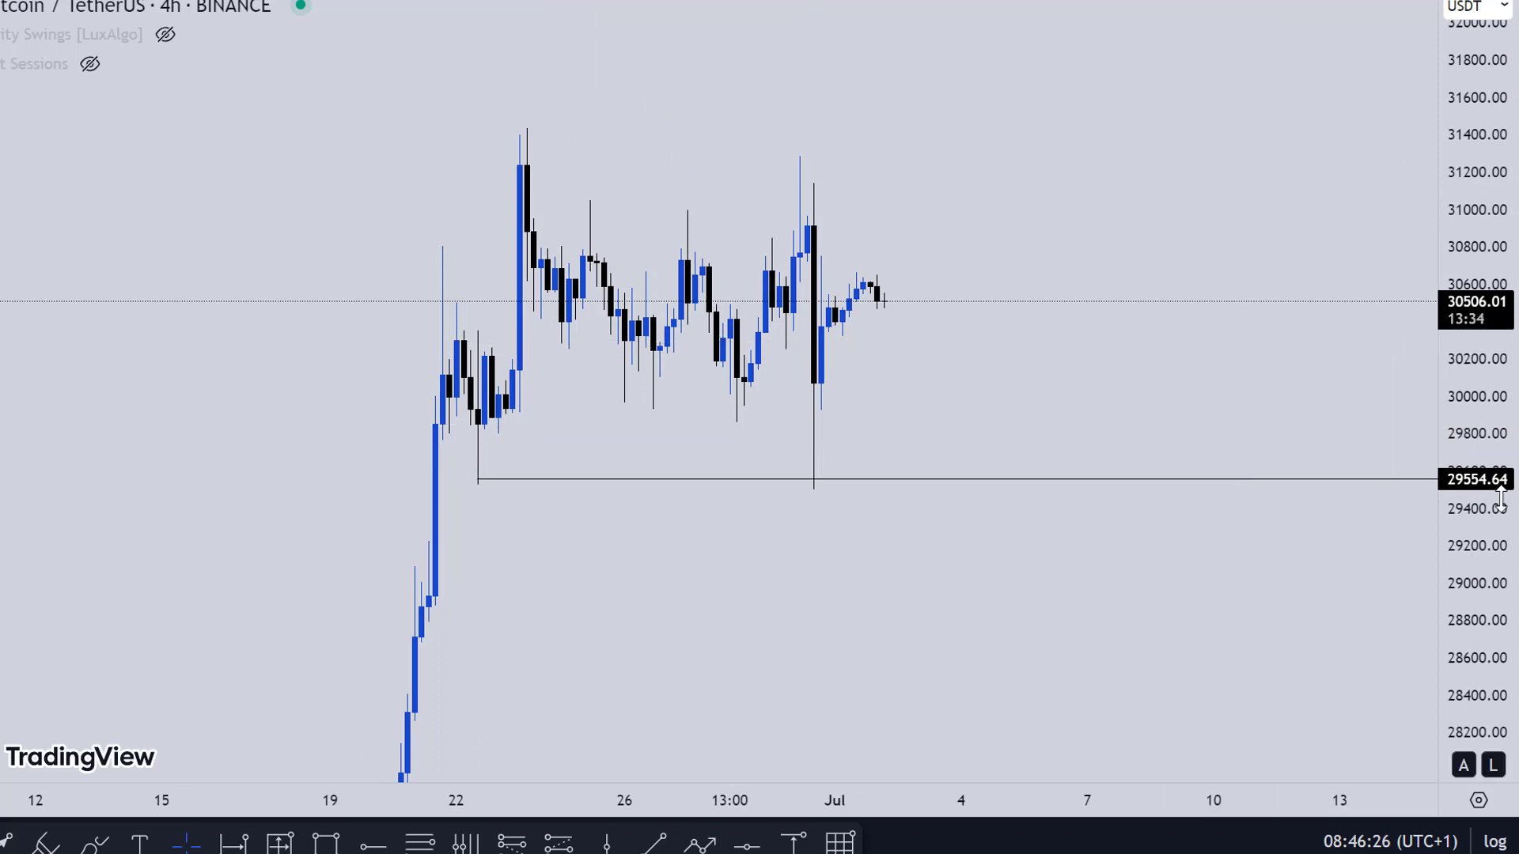
drag(1488, 428, 1490, 297)
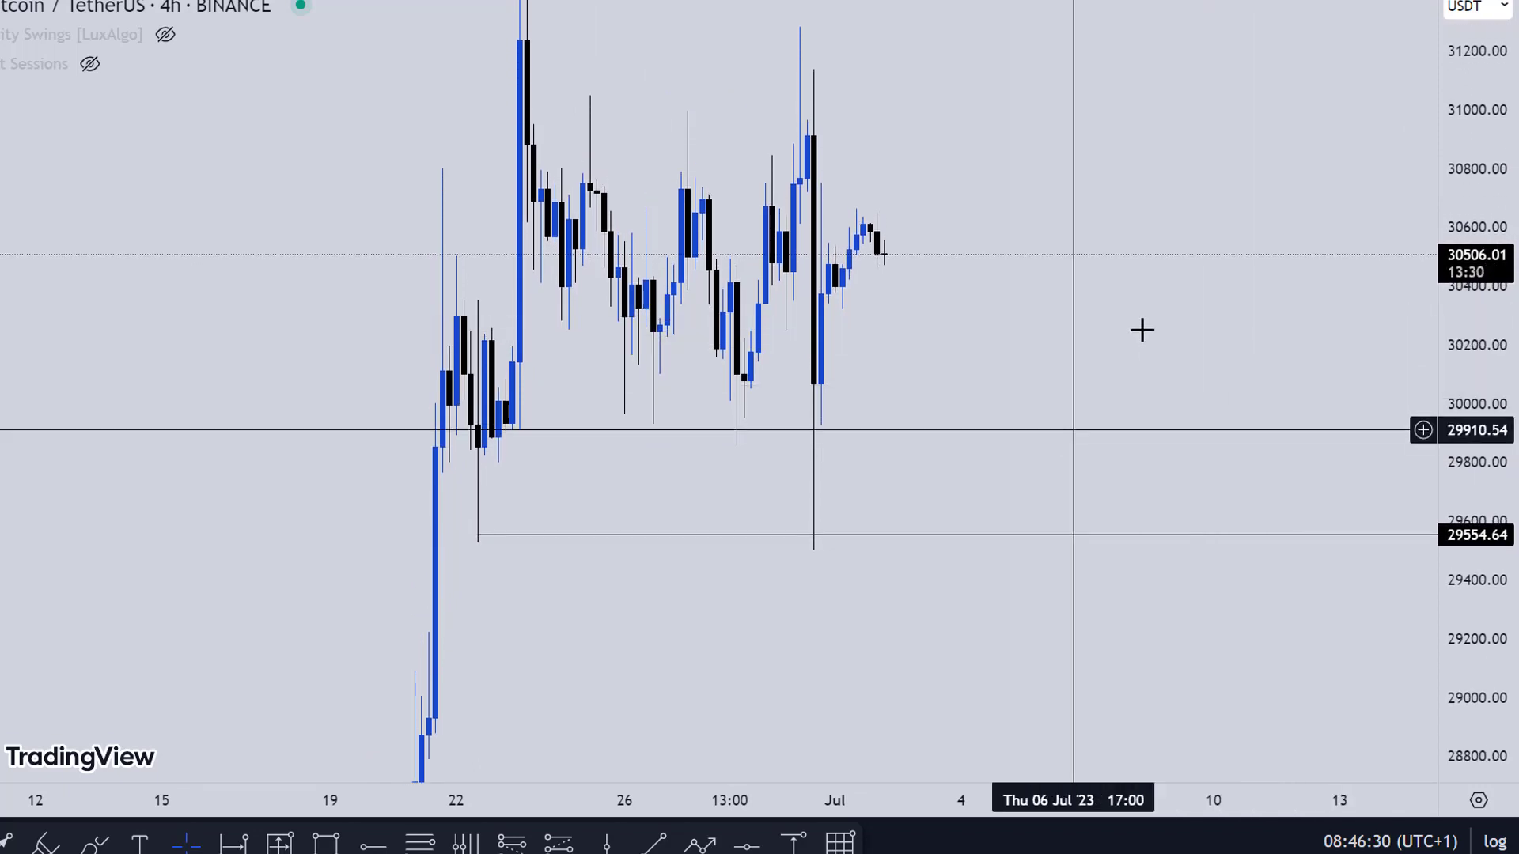
drag(1123, 396, 1061, 634)
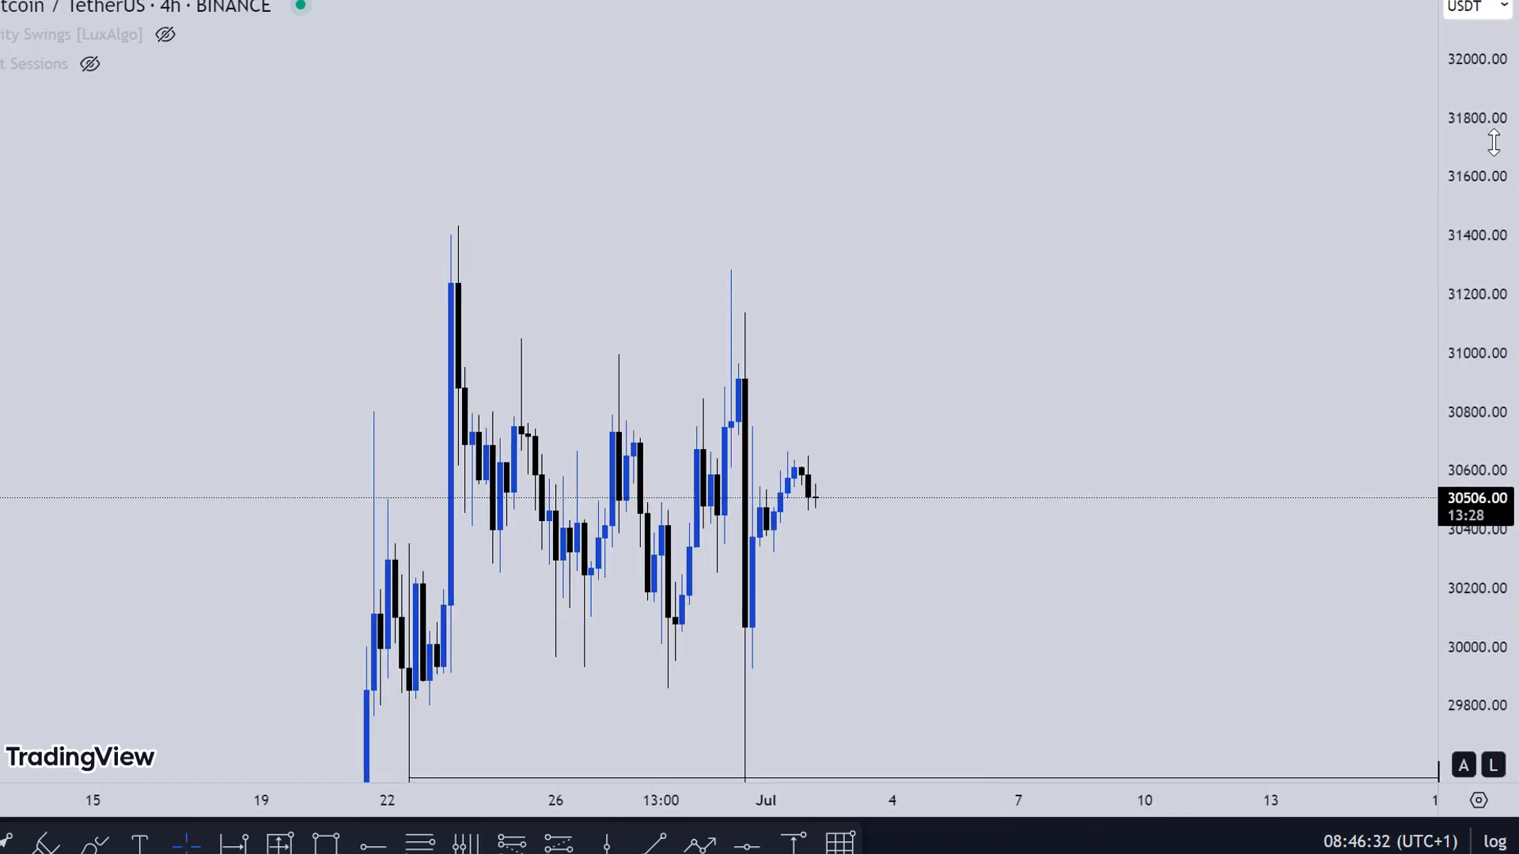
drag(1494, 143, 1487, 413)
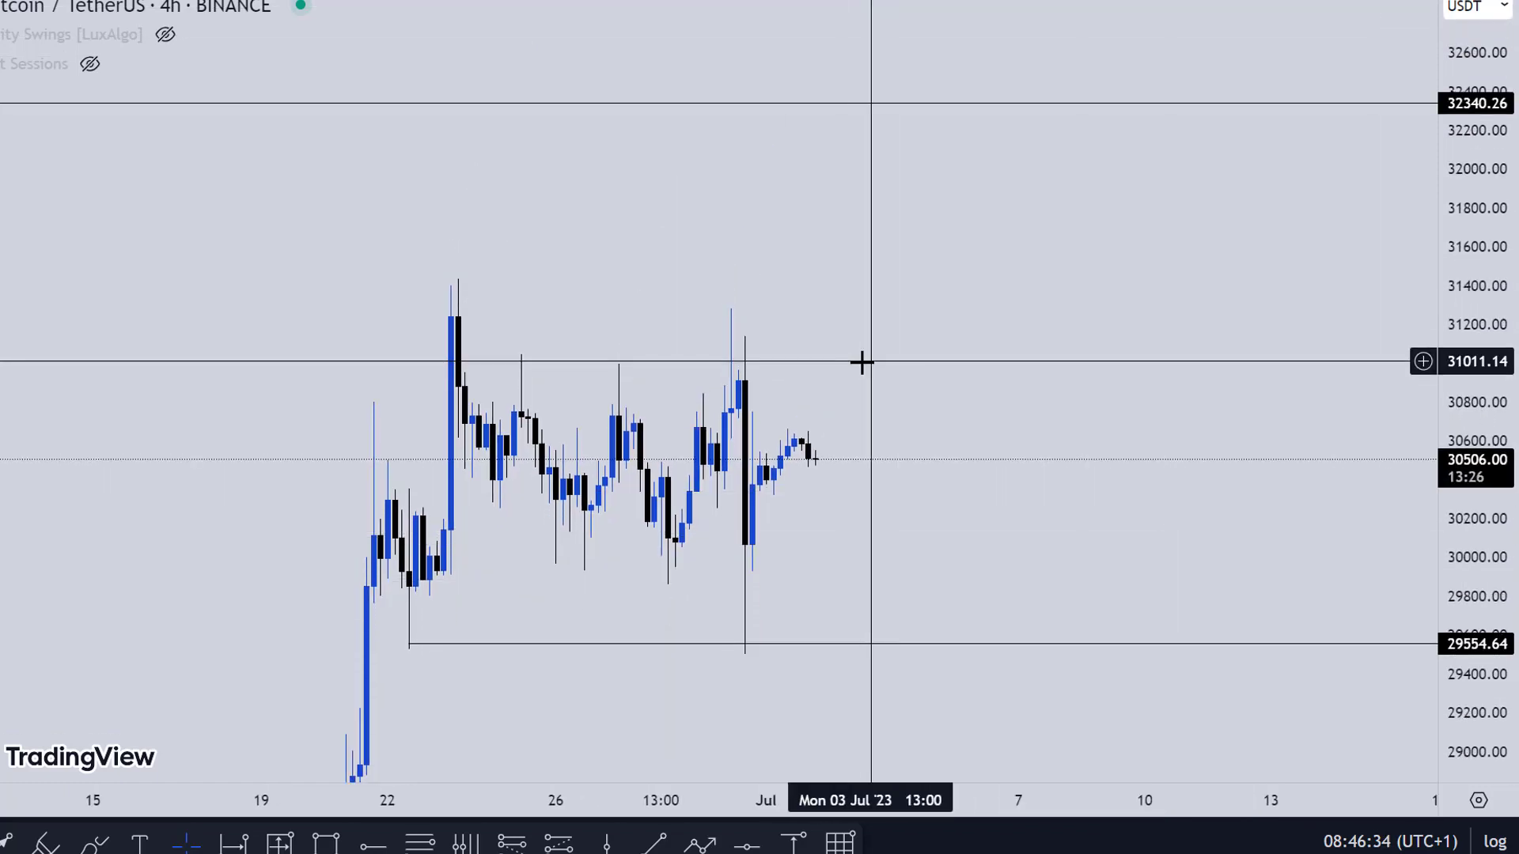
Place a price range measurement from the current Bitcoin price, about 30517, up to about 32365 near the upper level.
click(794, 842)
click(843, 457)
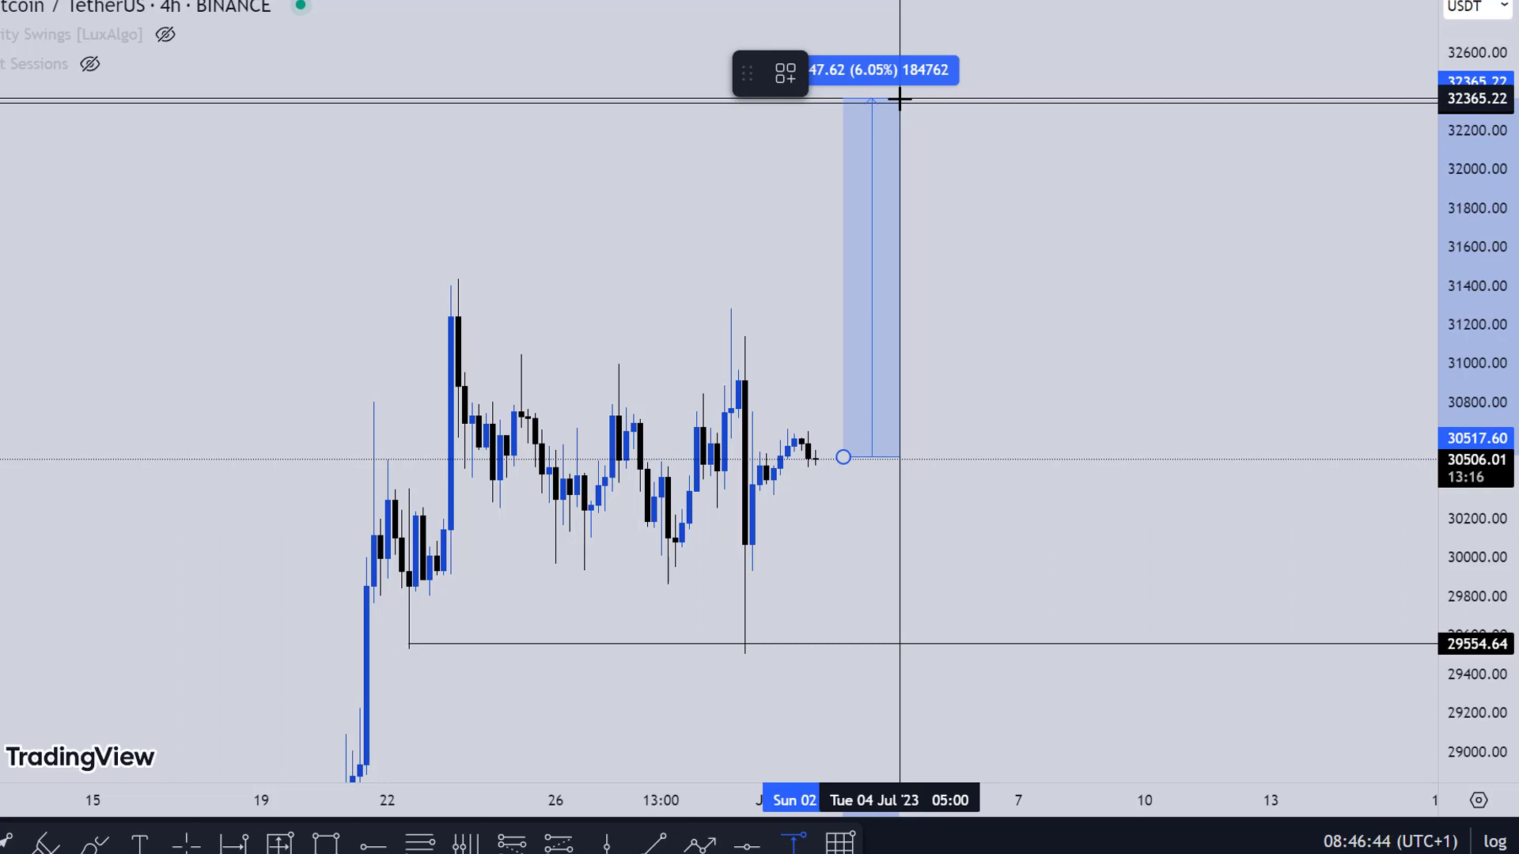
click(899, 98)
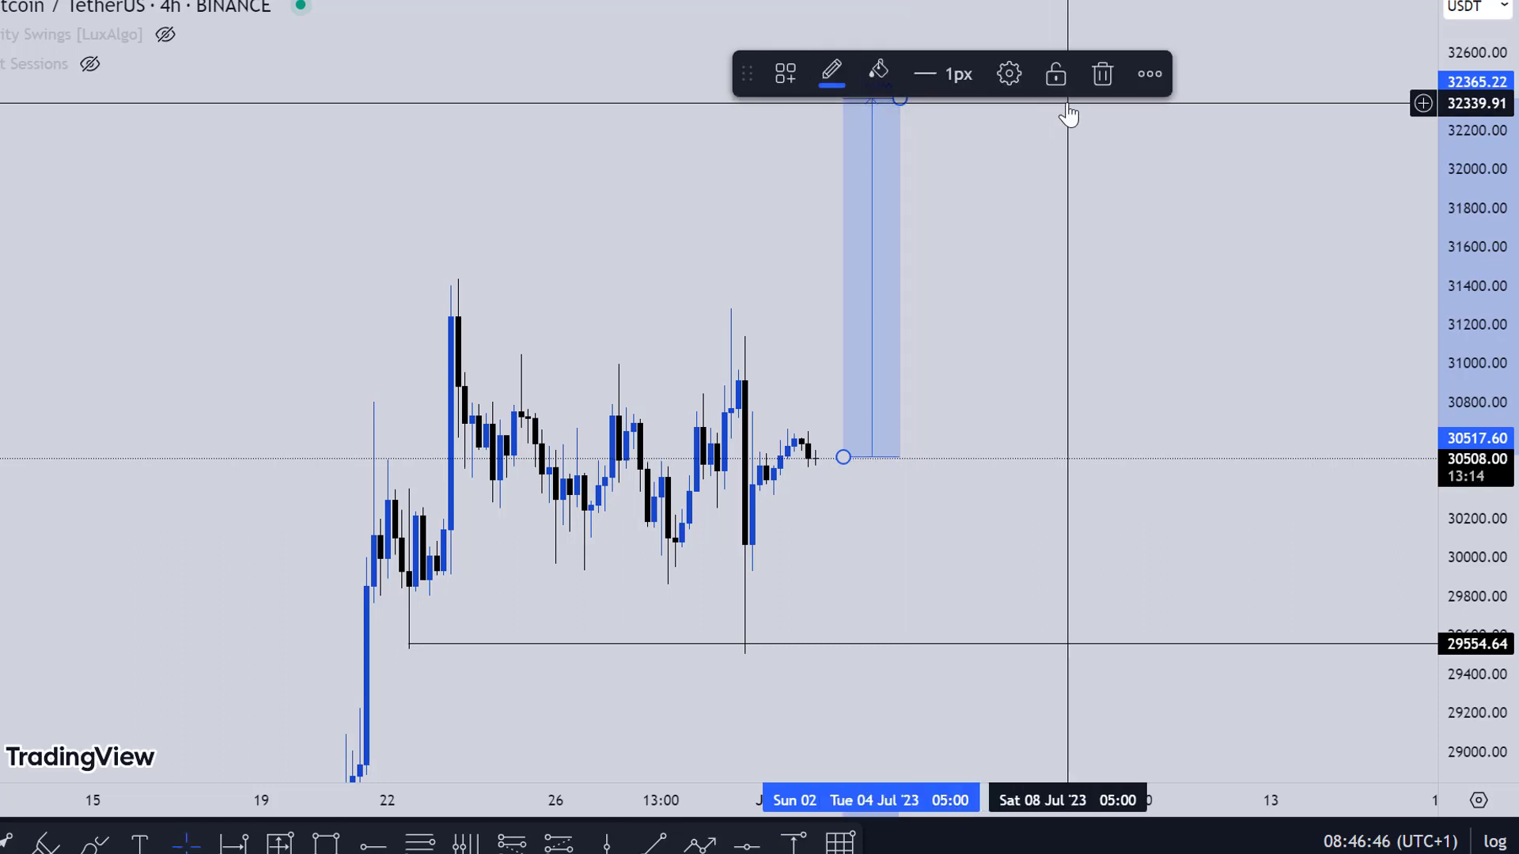
Delete the price range measurement from the Bitcoin chart and reframe recent price between the 29554.64 and 32340.26 levels.
click(1104, 69)
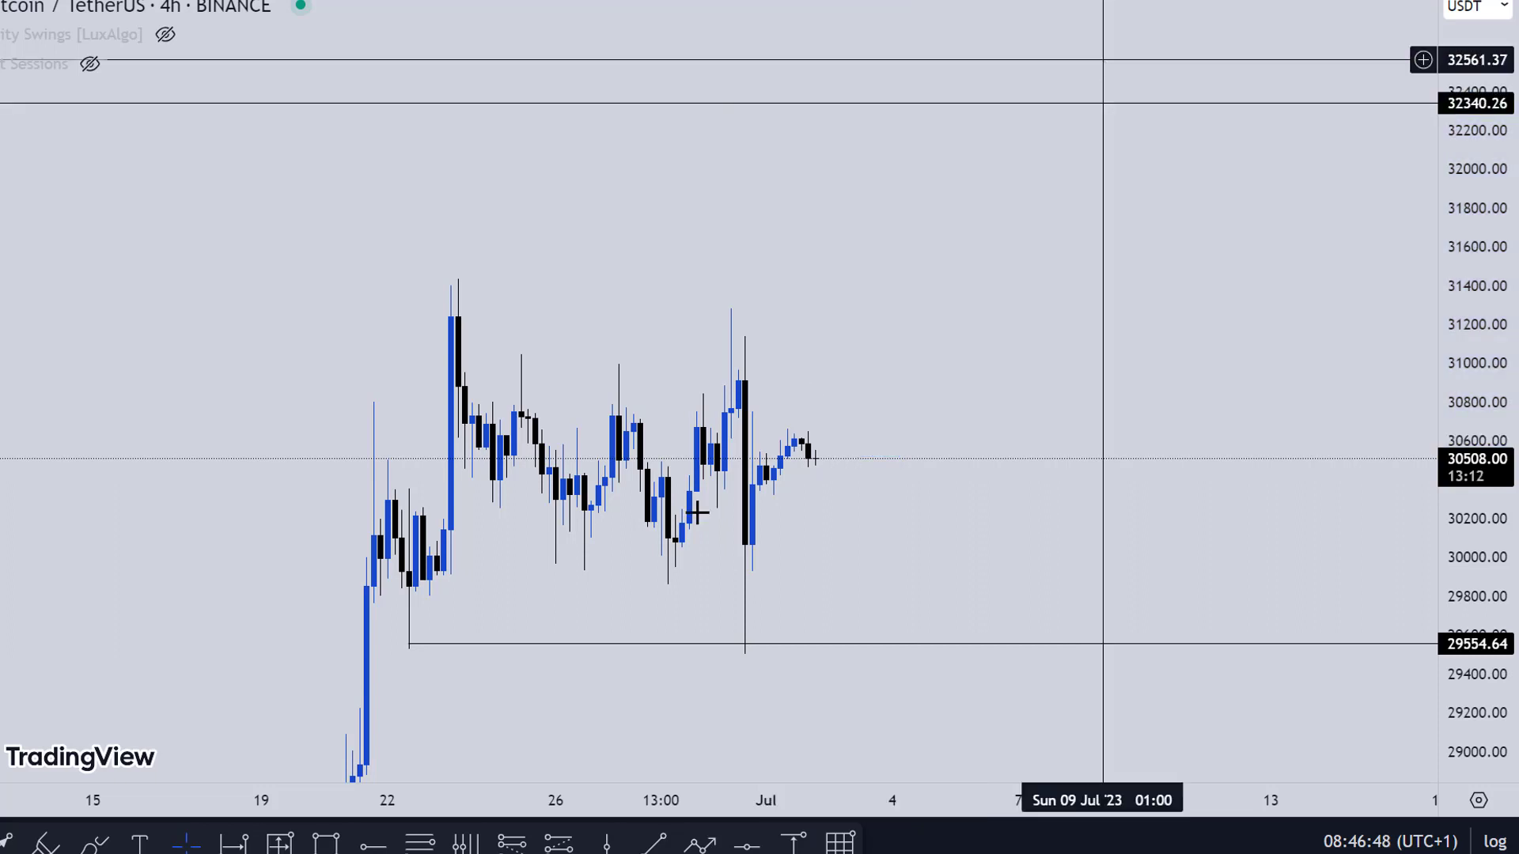
click(704, 646)
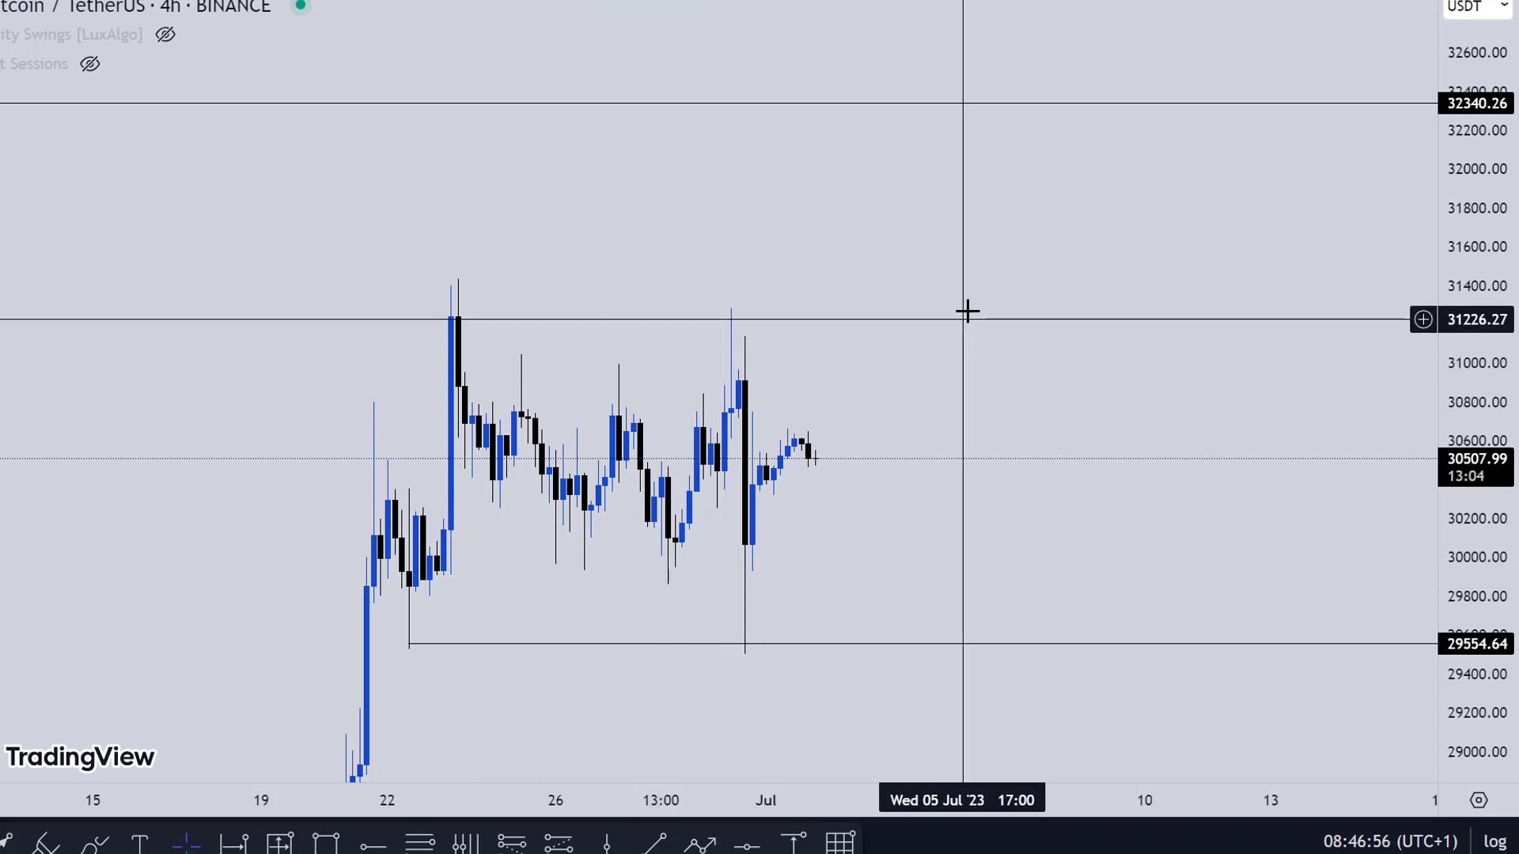
drag(969, 289, 973, 237)
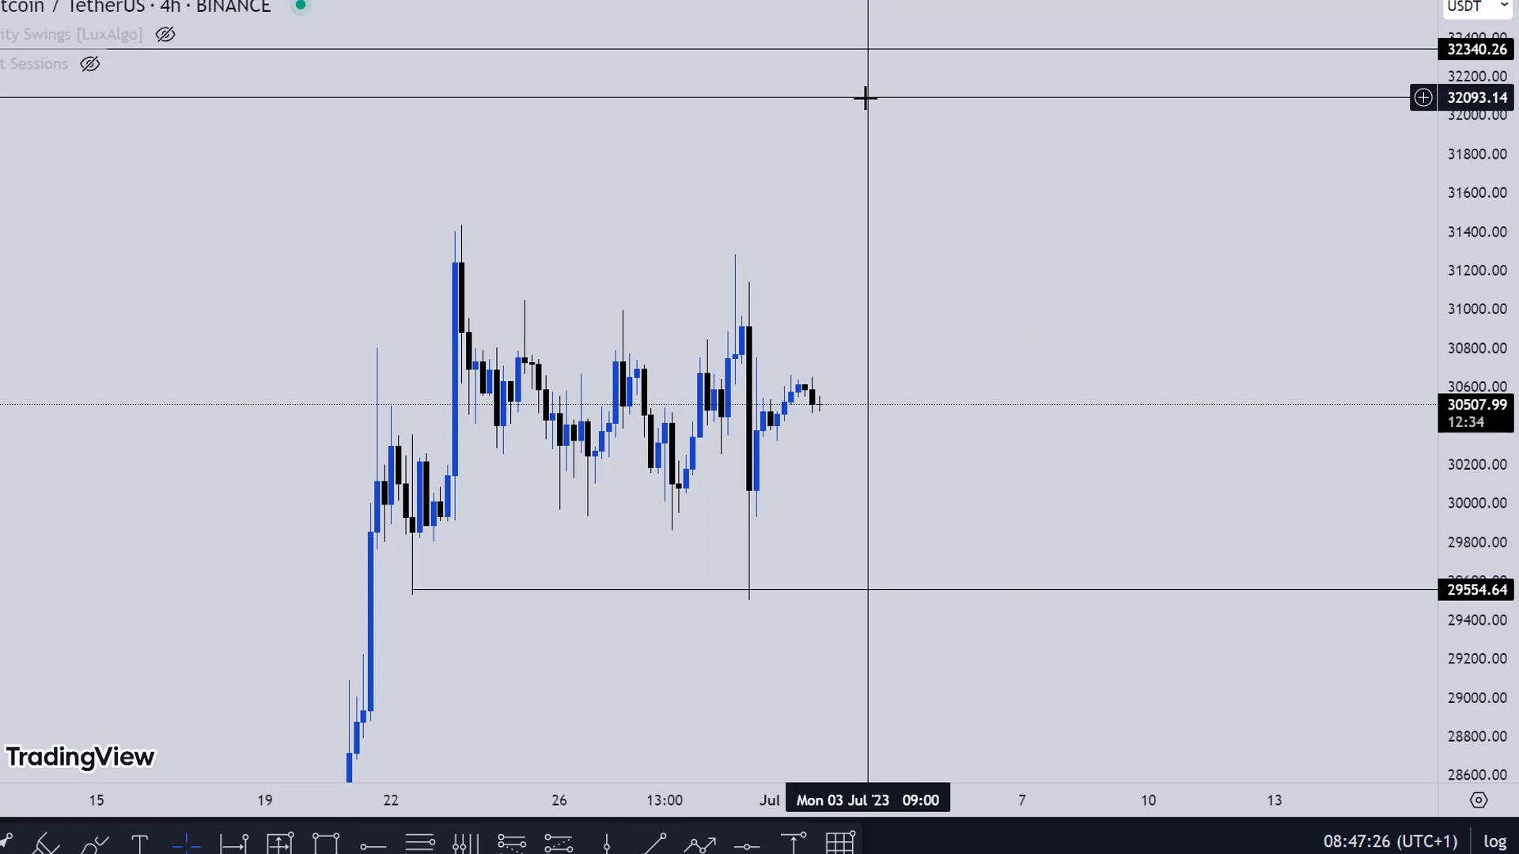
Open the PEPEUSDT chart and examine it on the weekly interval, with the full price history and both marked levels in view.
mouse_move(728, 61)
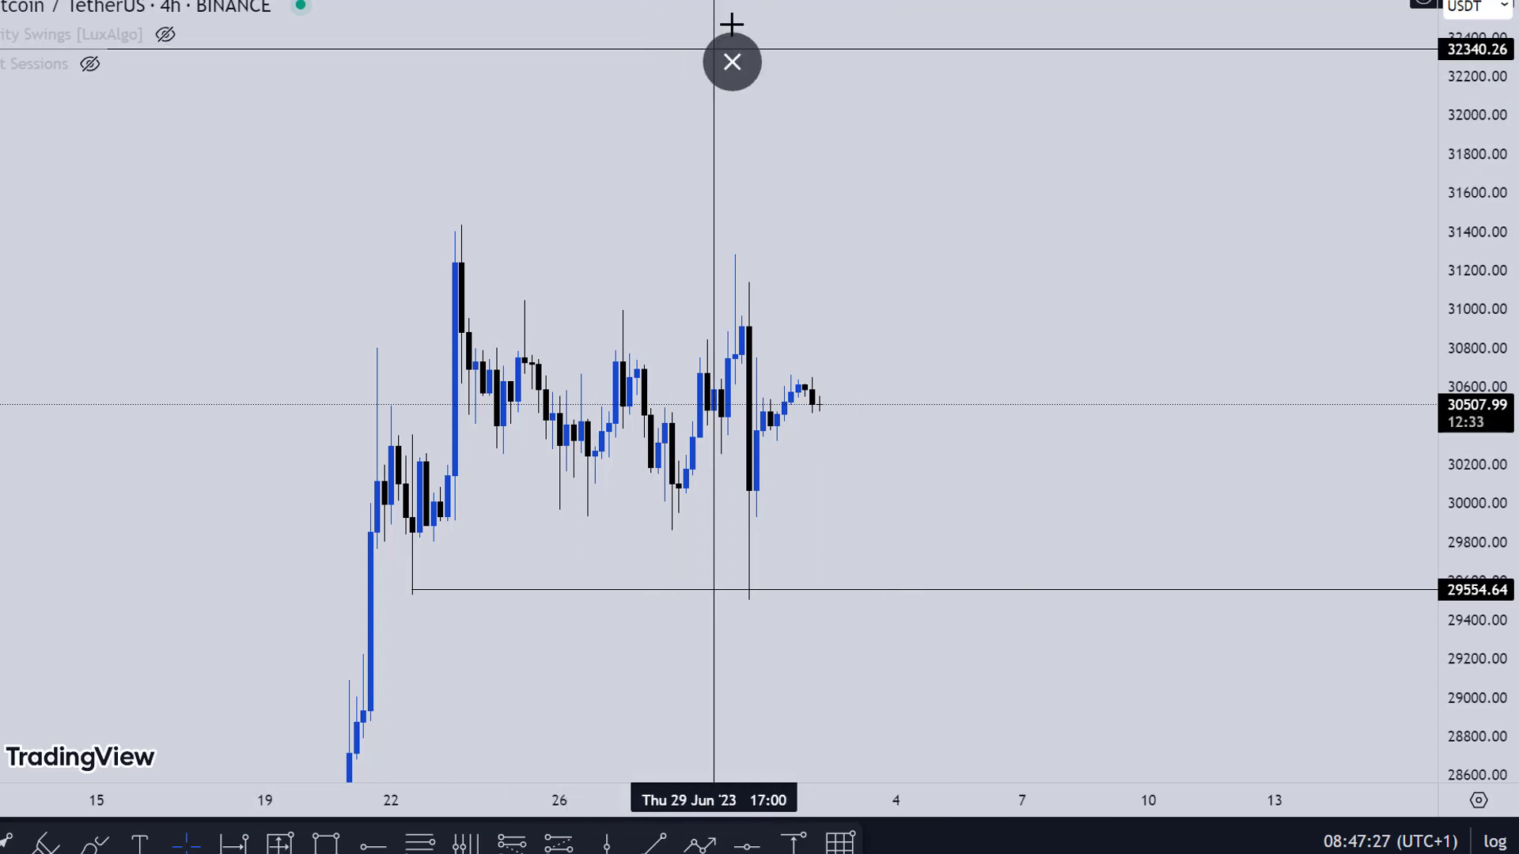
click(732, 69)
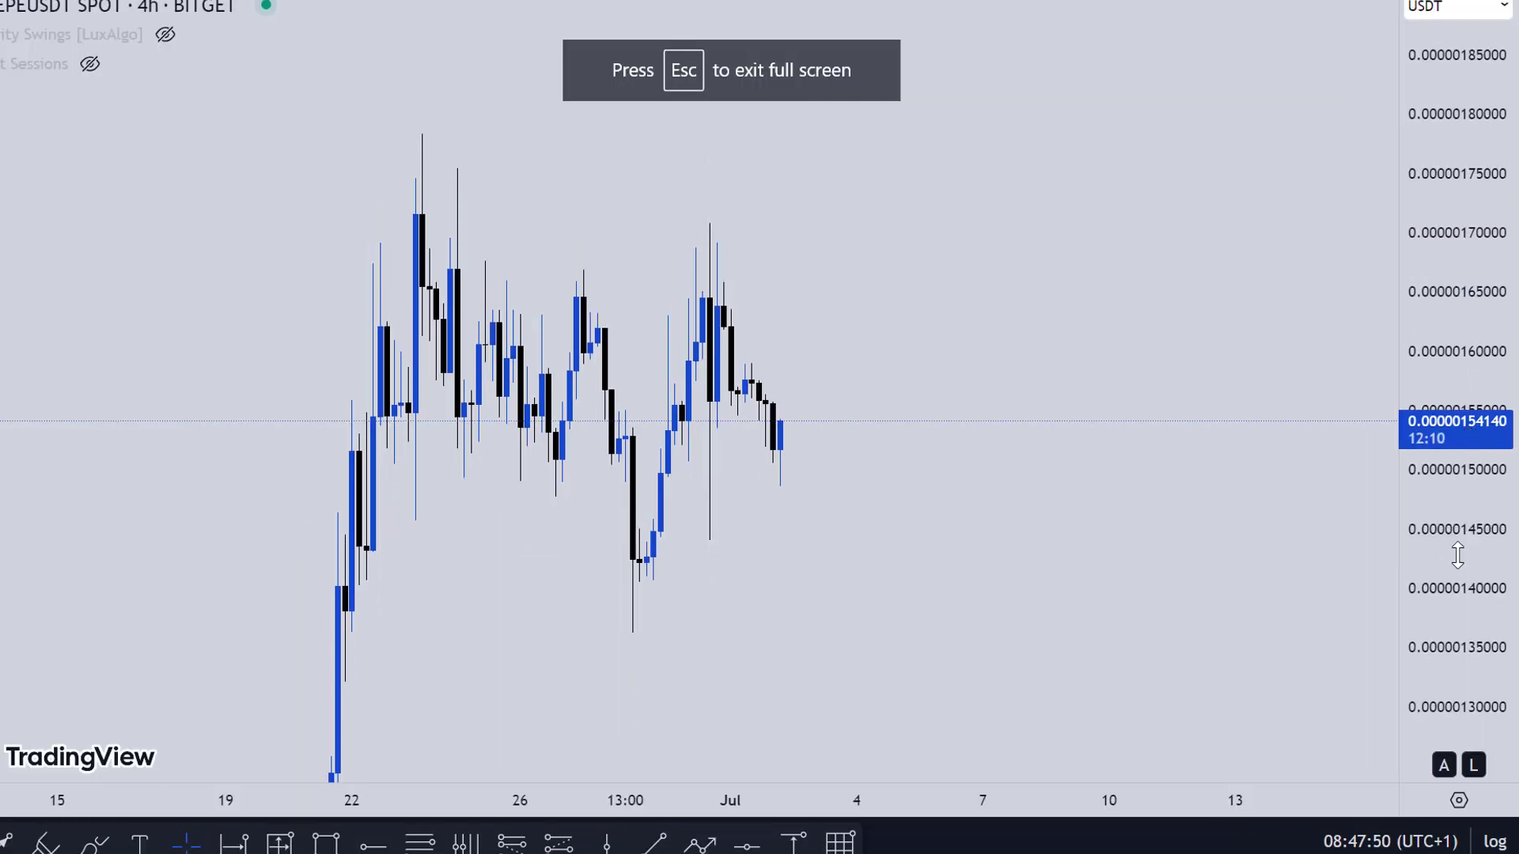
drag(1458, 555, 1447, 634)
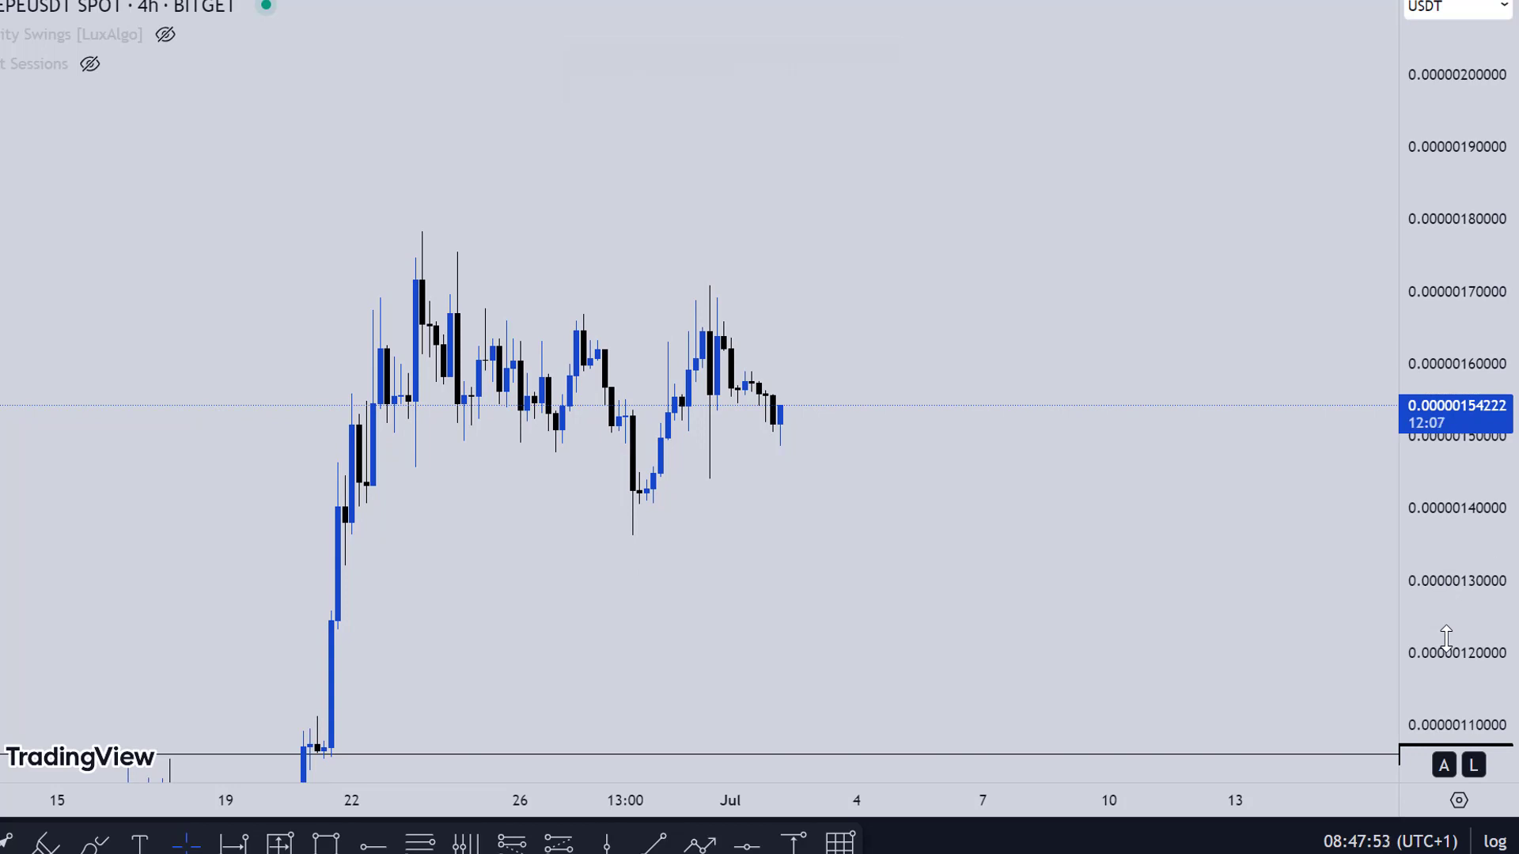
text(1W)
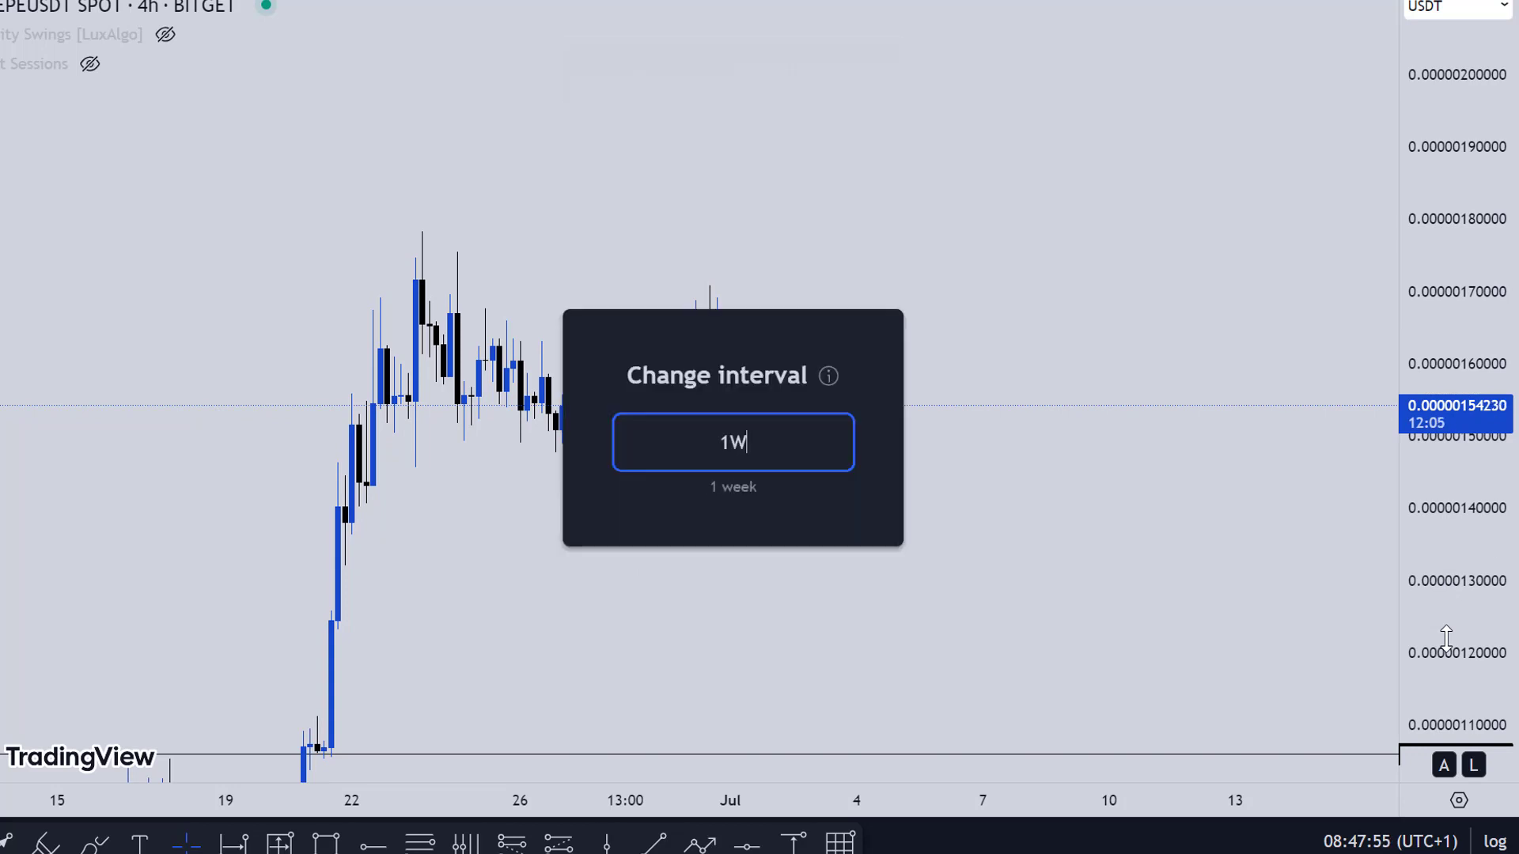
key(Return)
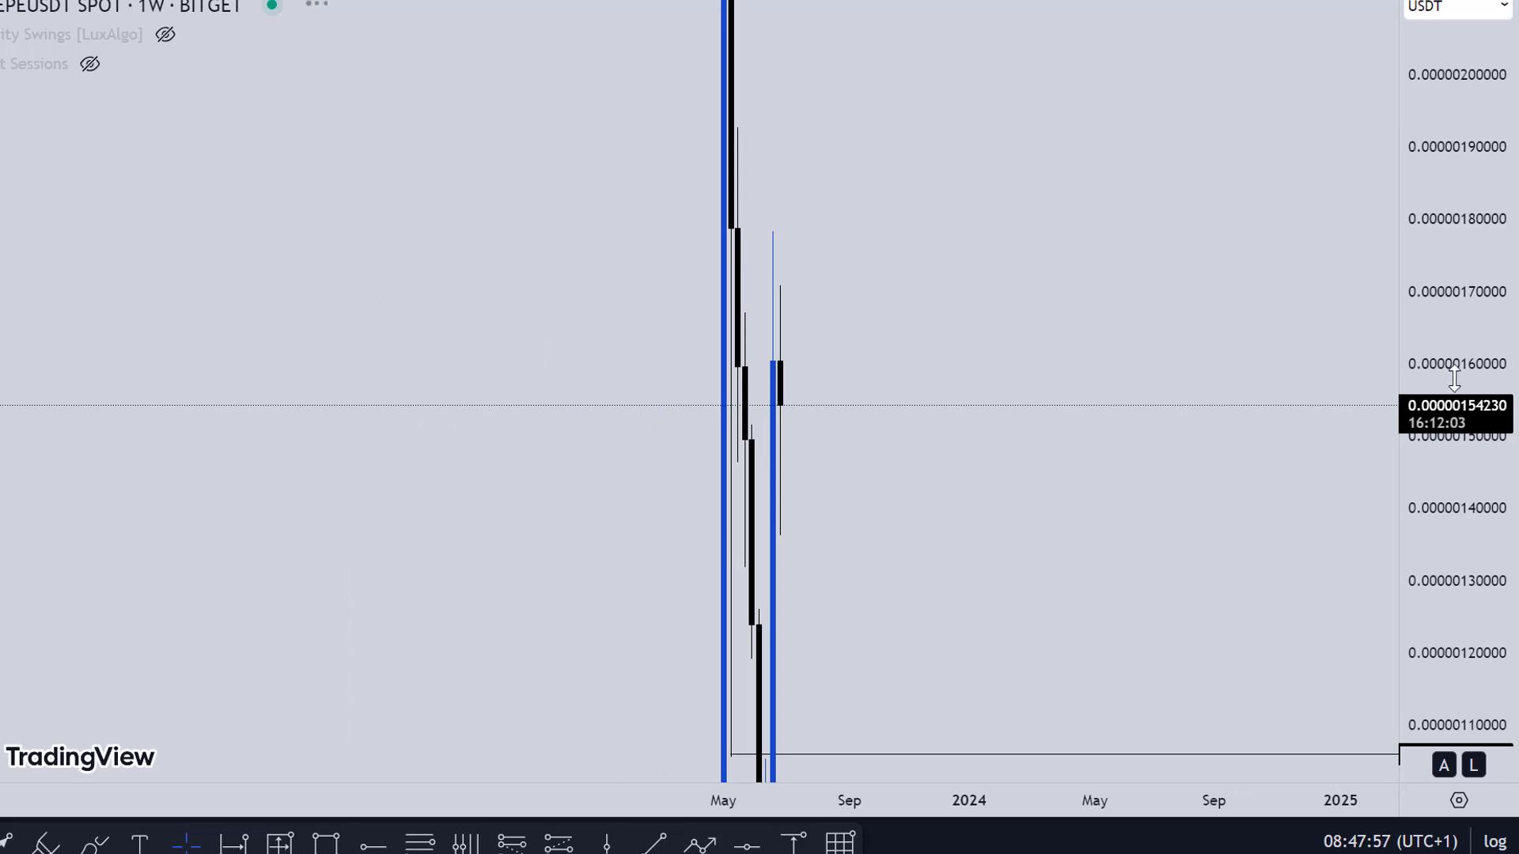
drag(1478, 184, 1483, 779)
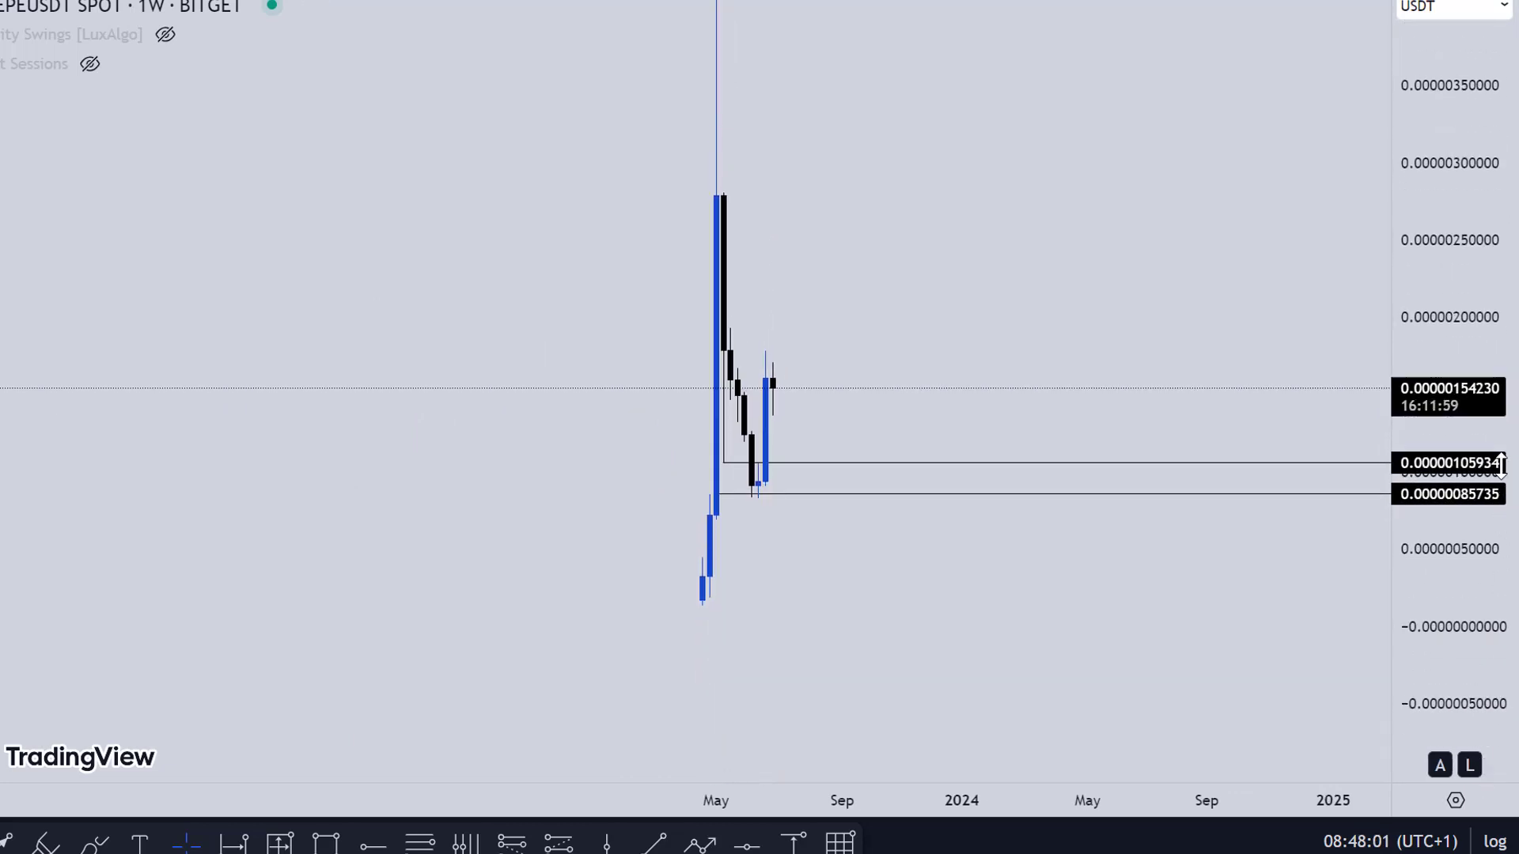
drag(1499, 262, 1481, 418)
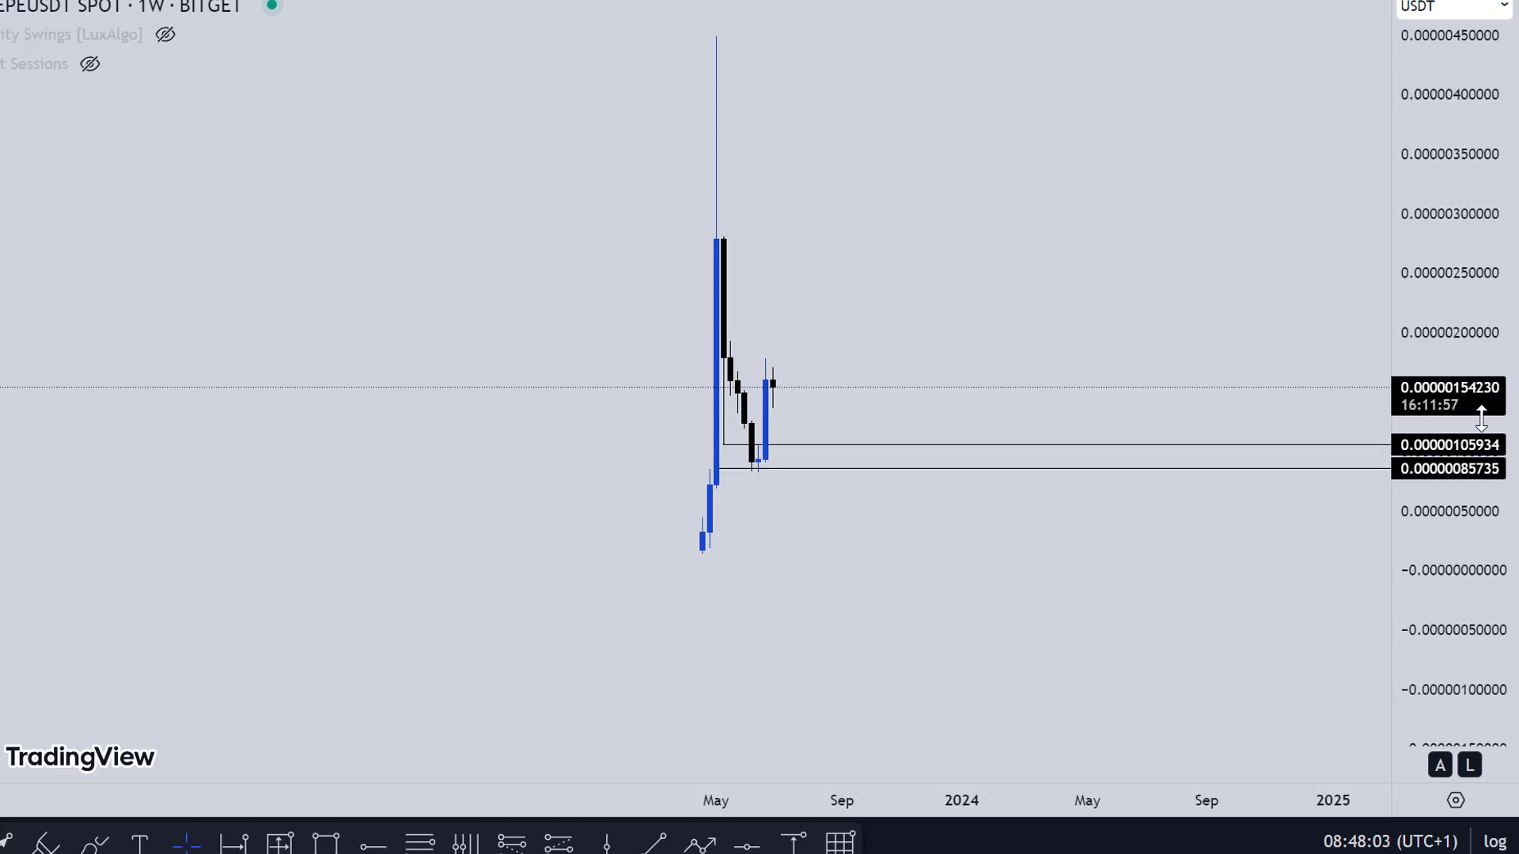
Set the PEPEUSDT chart to the daily interval and delete the horizontal ray at 0.00000105934.
text(1D)
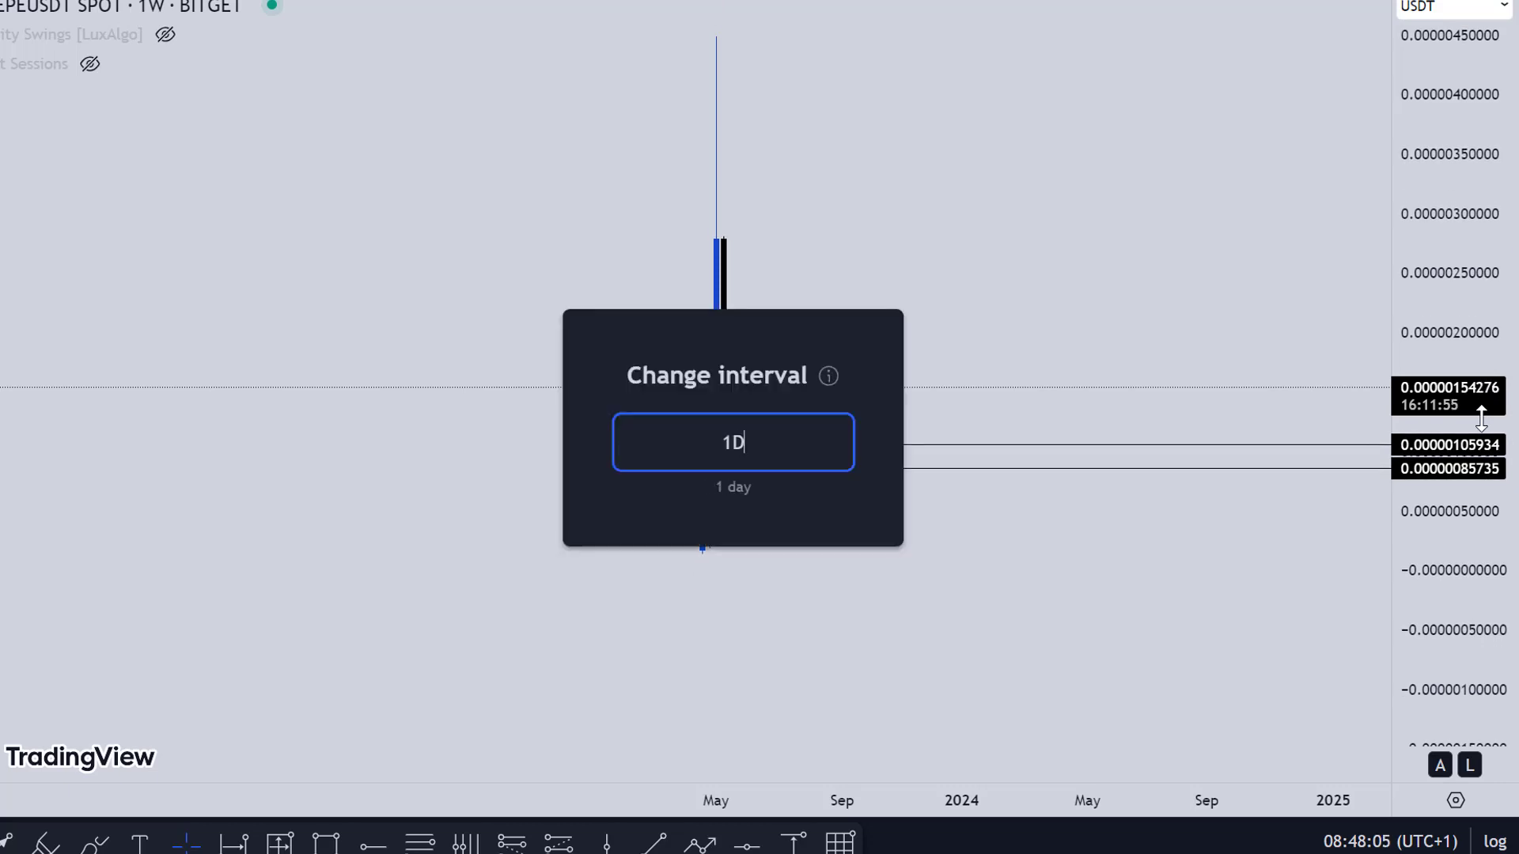
key(Return)
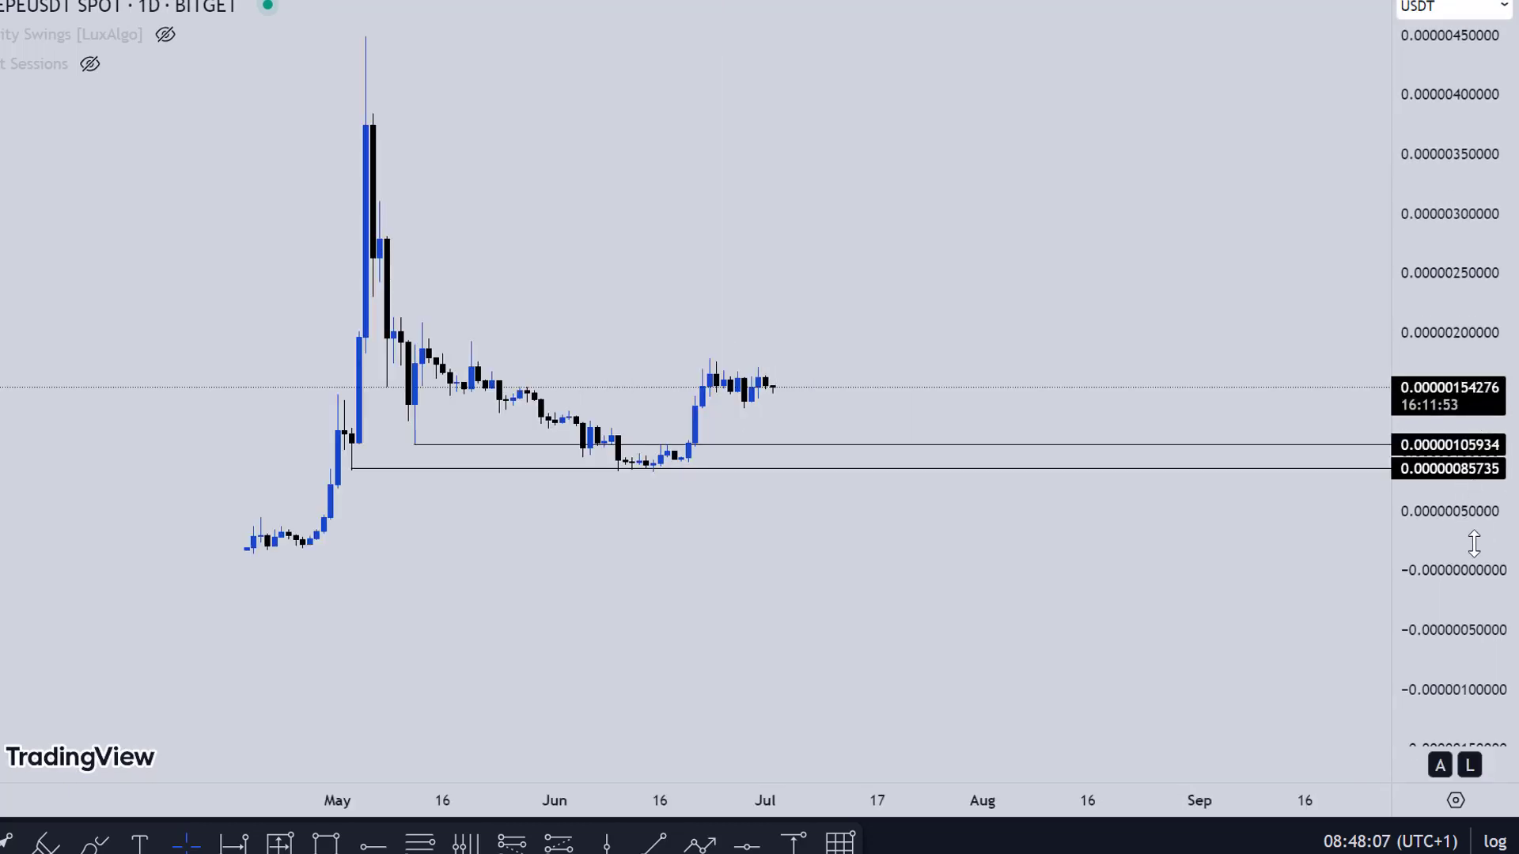
drag(1445, 352, 1447, 265)
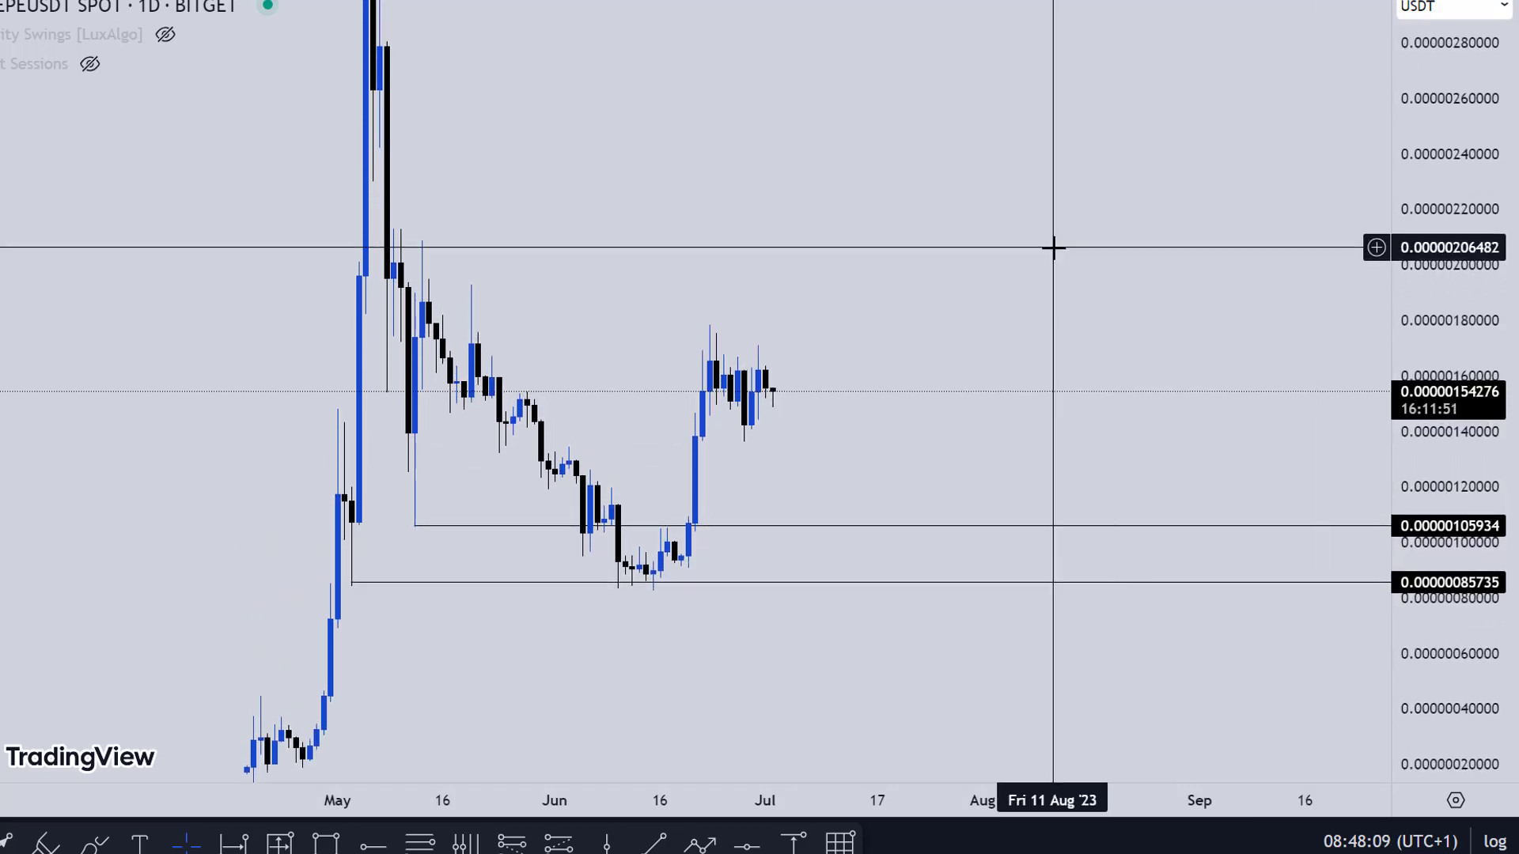
drag(1076, 209, 1171, 172)
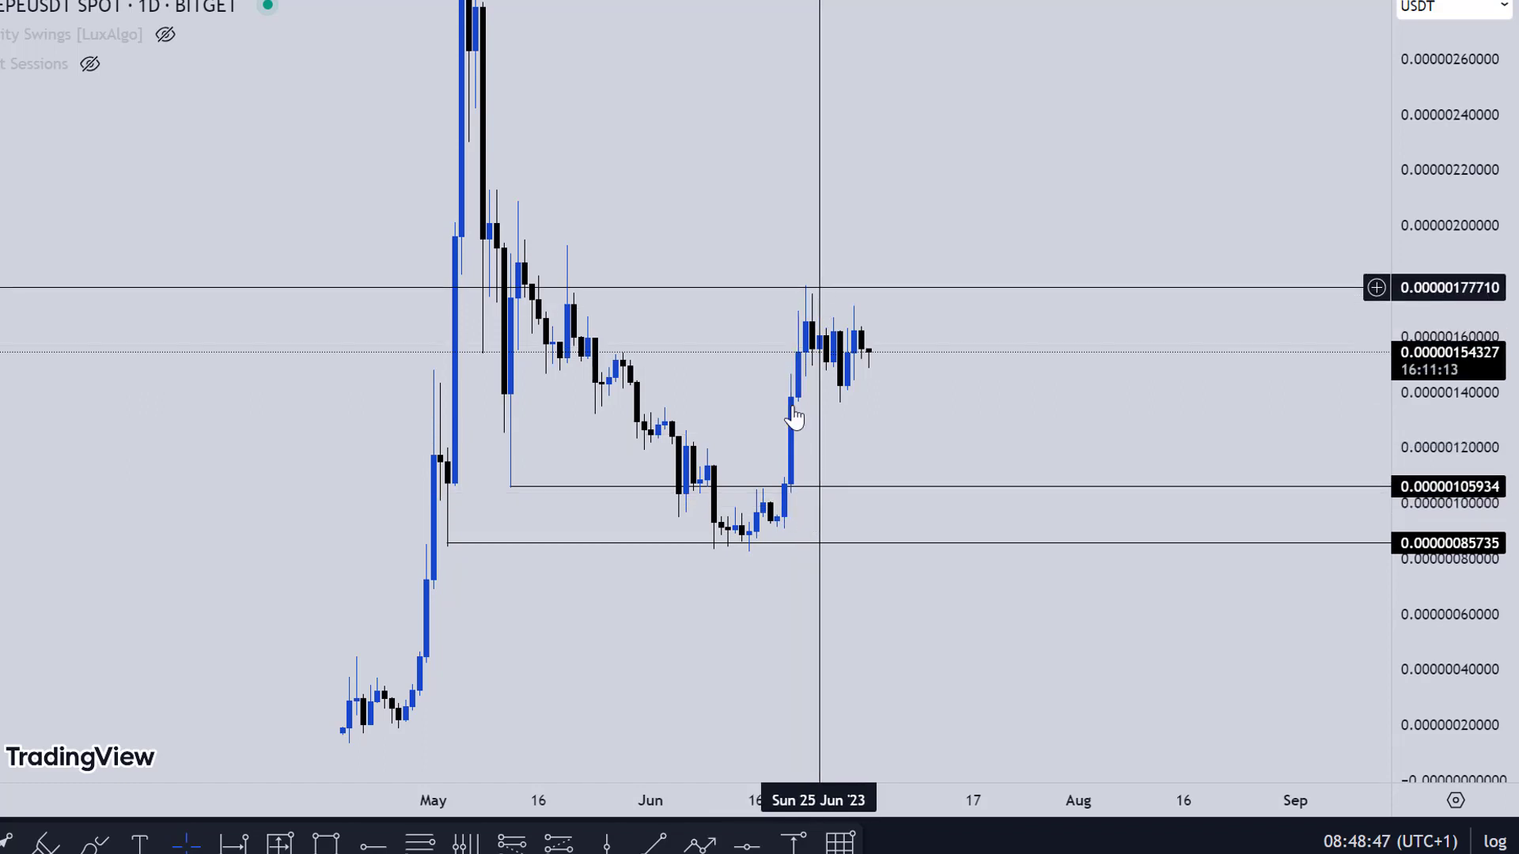
click(659, 497)
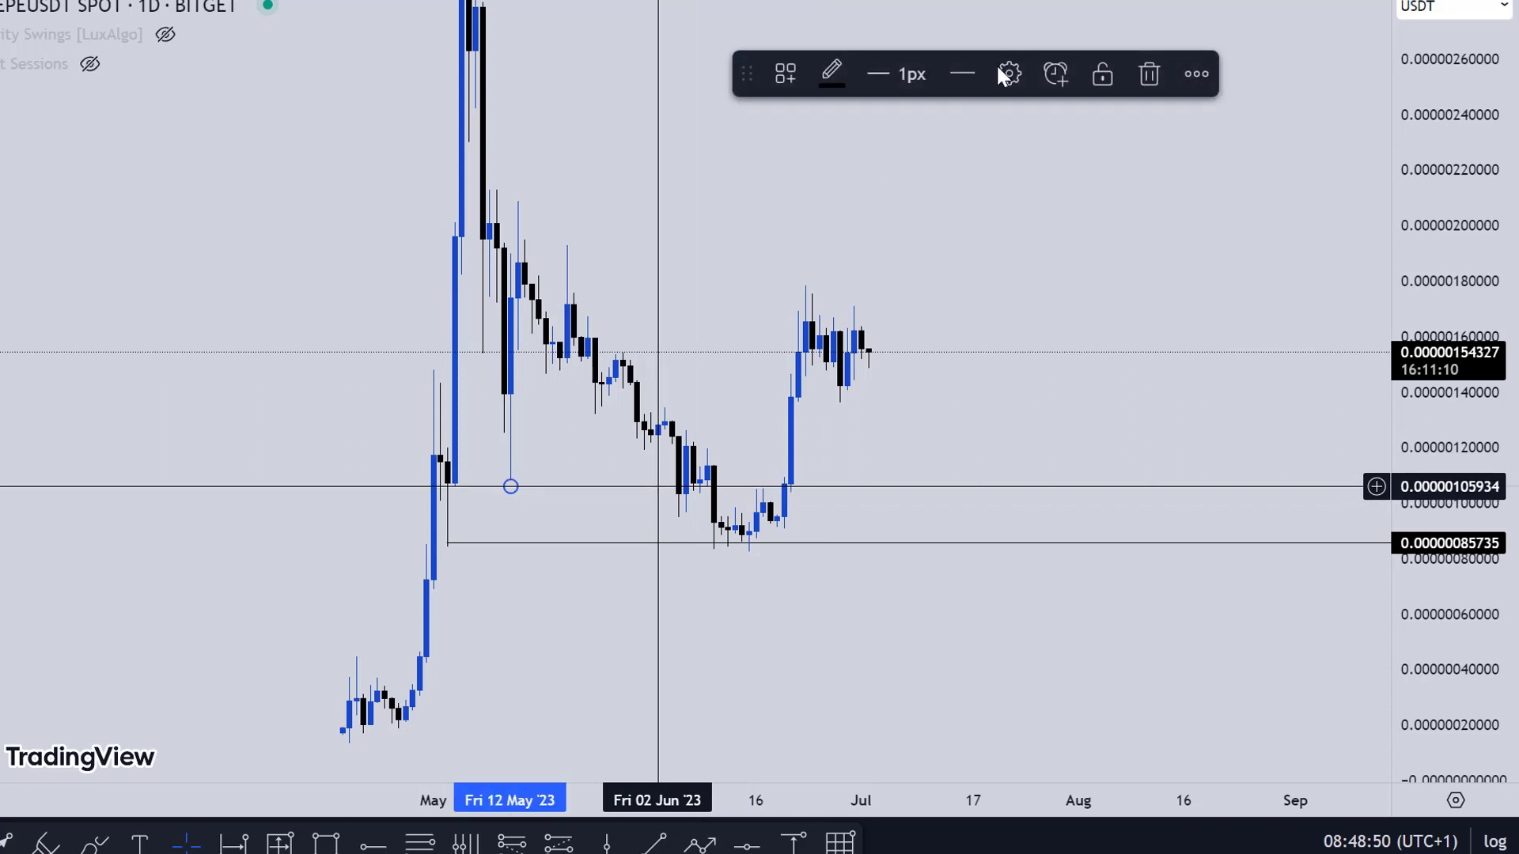
click(1149, 74)
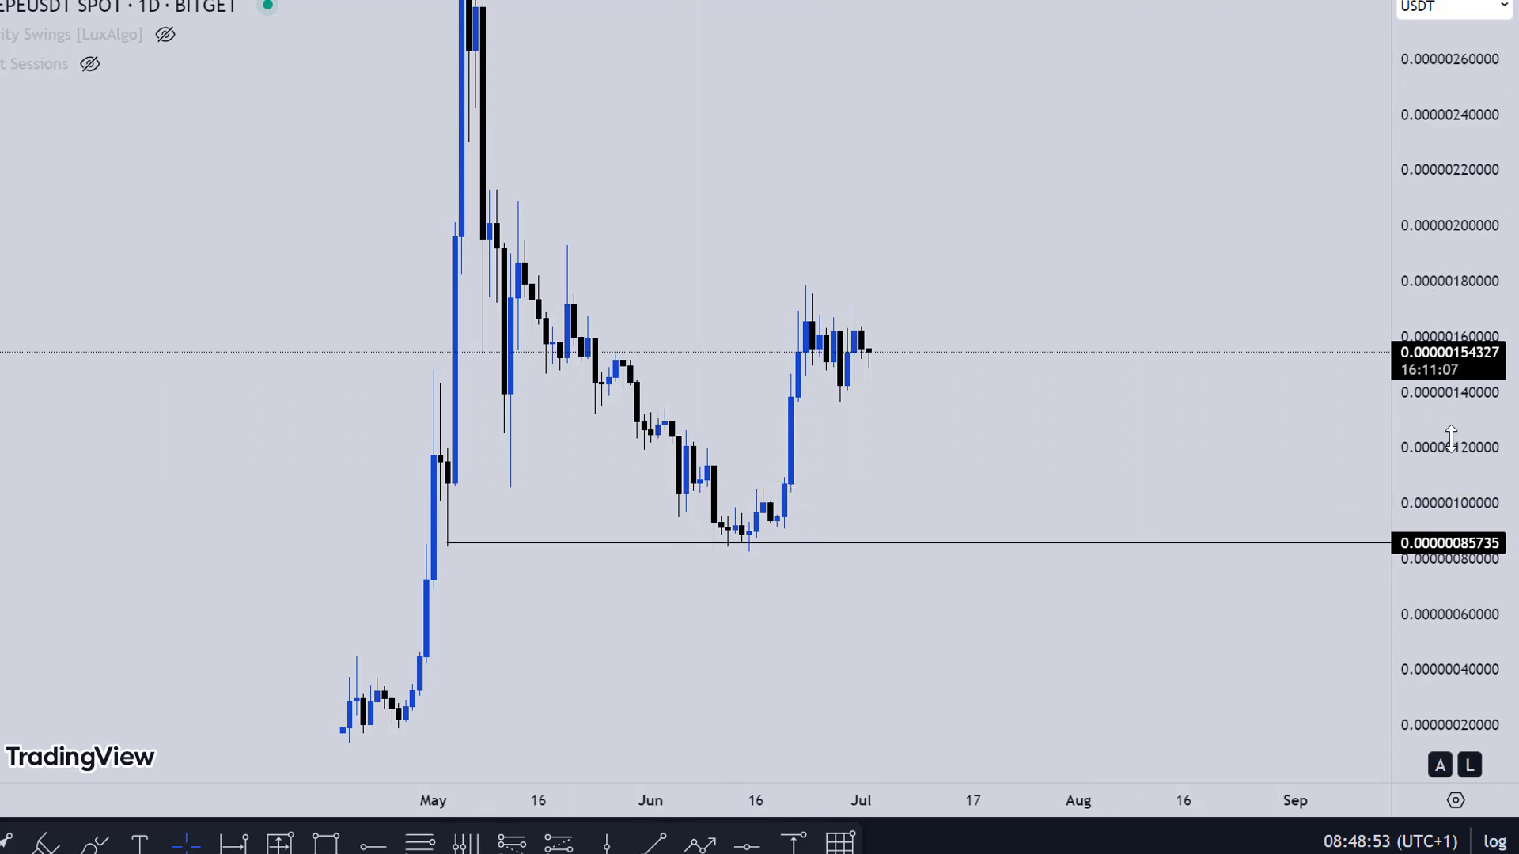
Add a horizontal ray from the 28 June low on the daily PEPEUSDT chart and adjust it to 0.00000136595.
drag(1451, 458, 1466, 223)
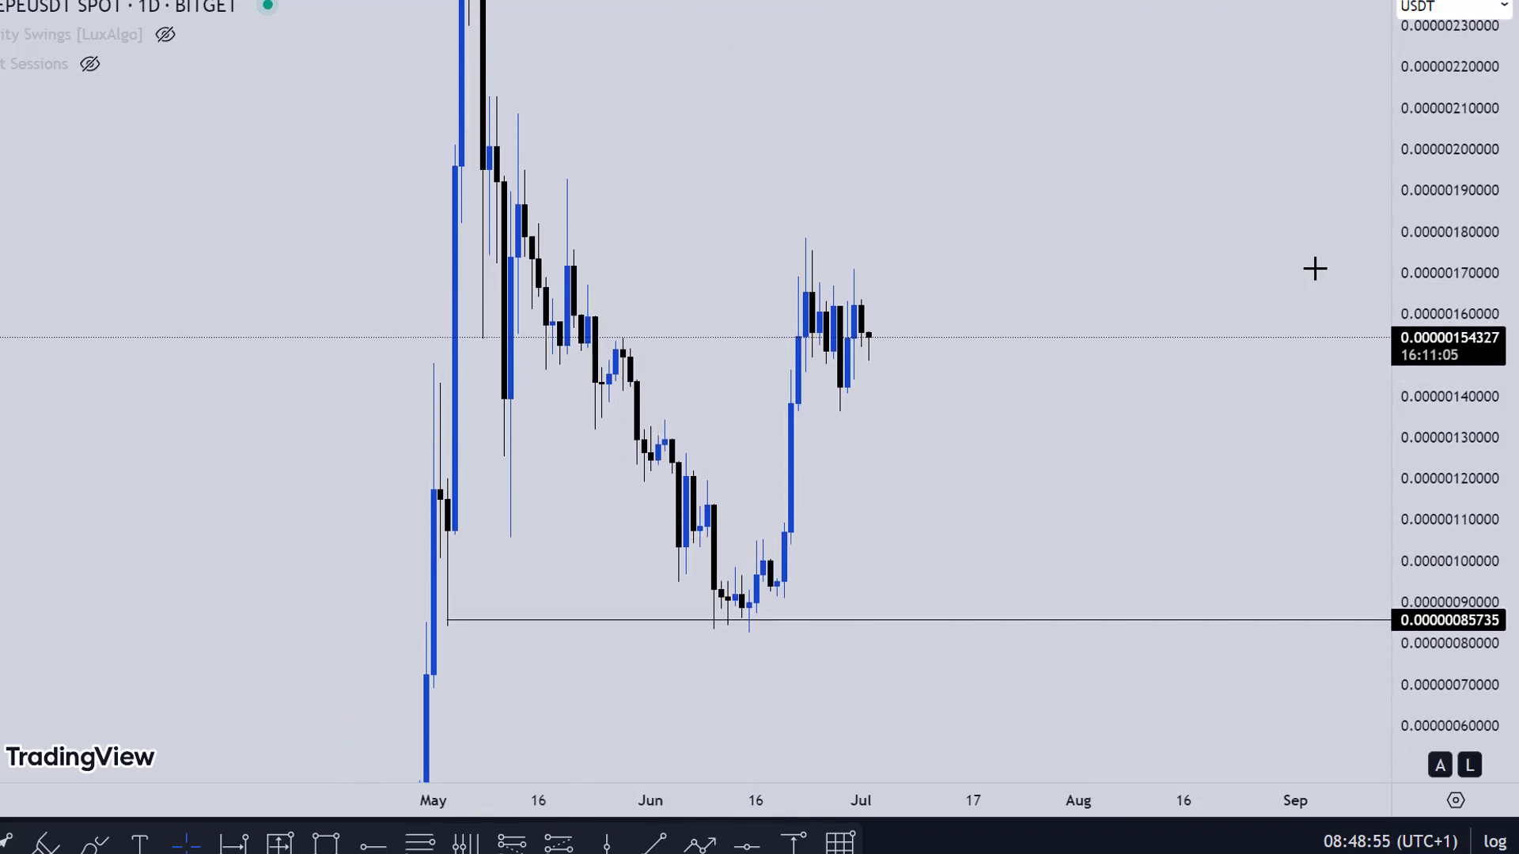
drag(1181, 281, 1157, 292)
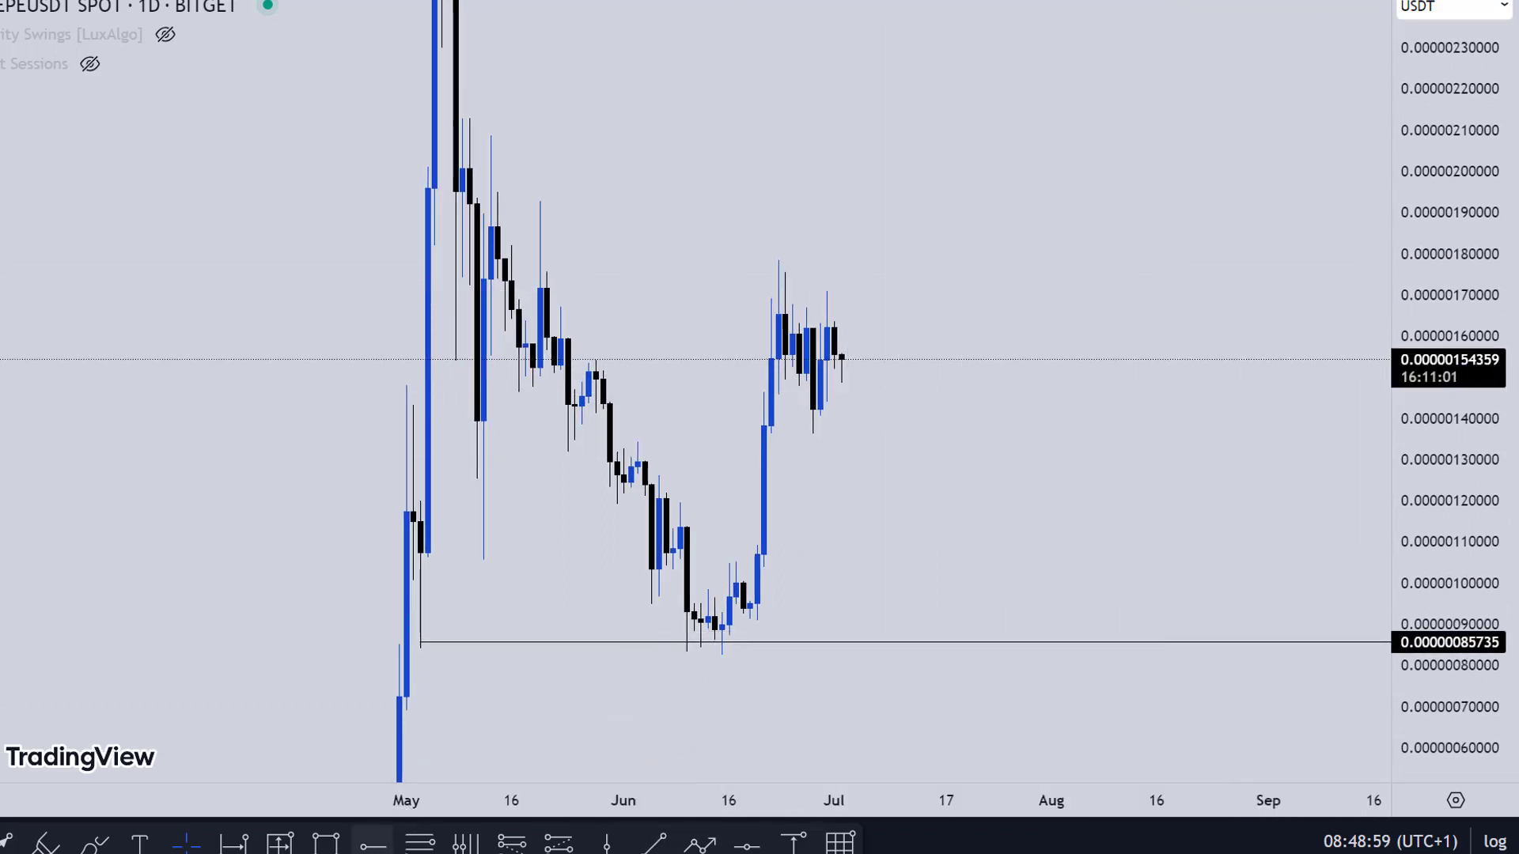
click(372, 844)
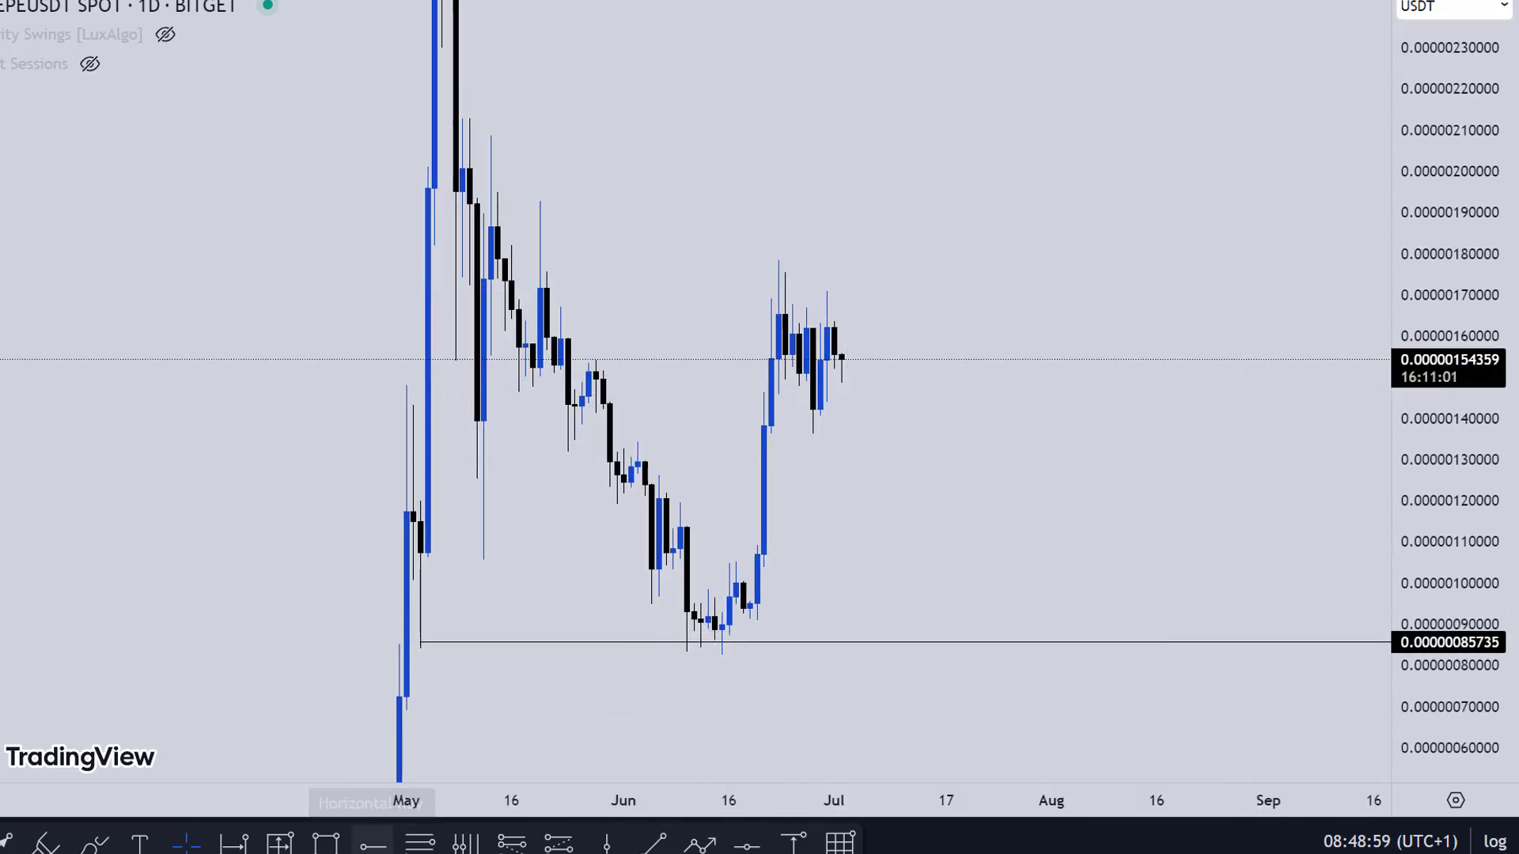
click(810, 429)
click(1187, 200)
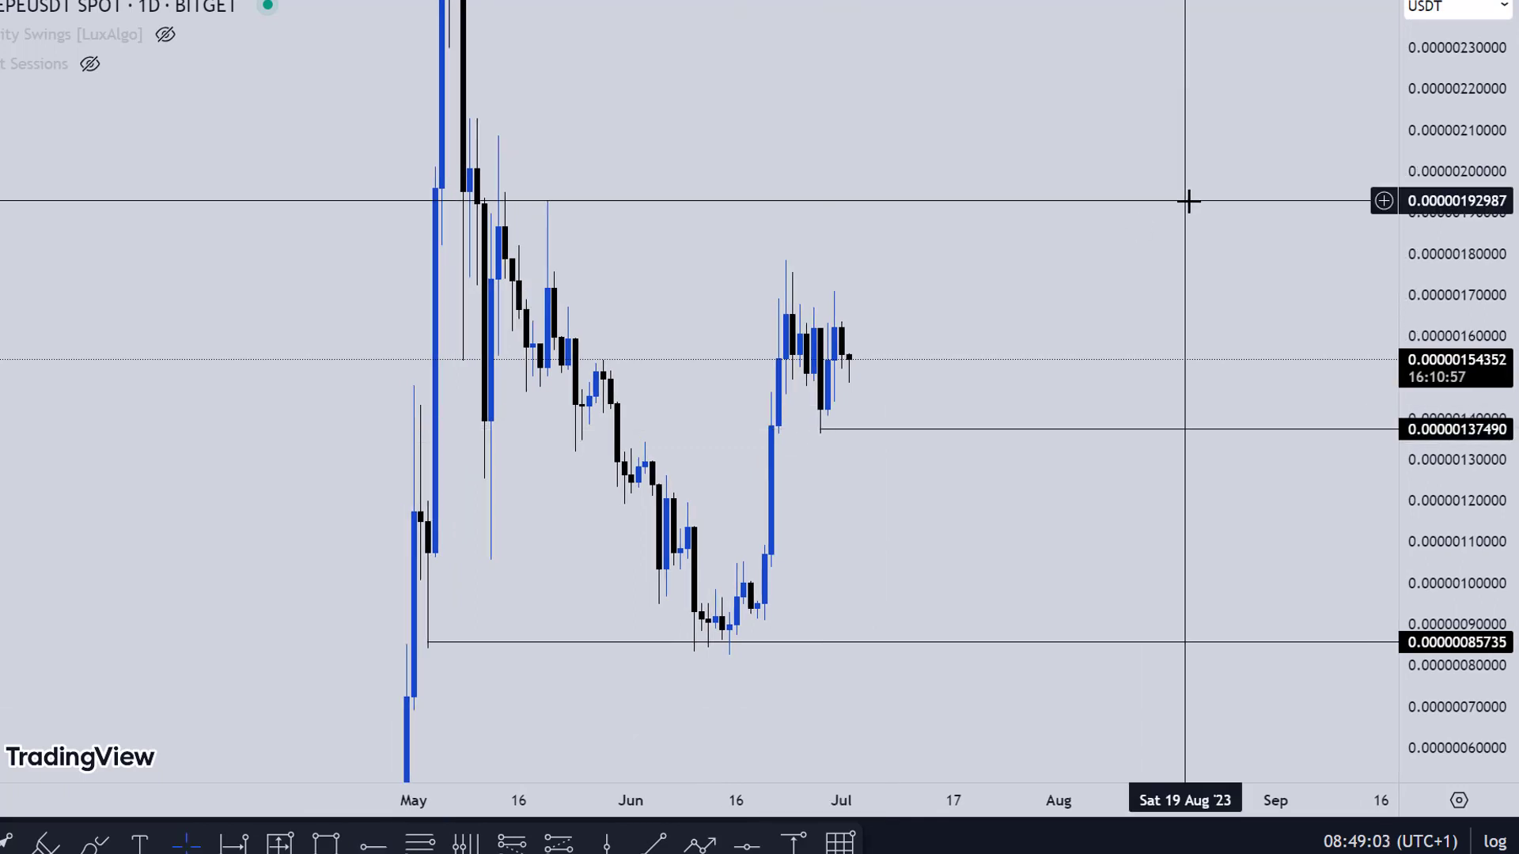
click(823, 429)
drag(833, 430, 823, 433)
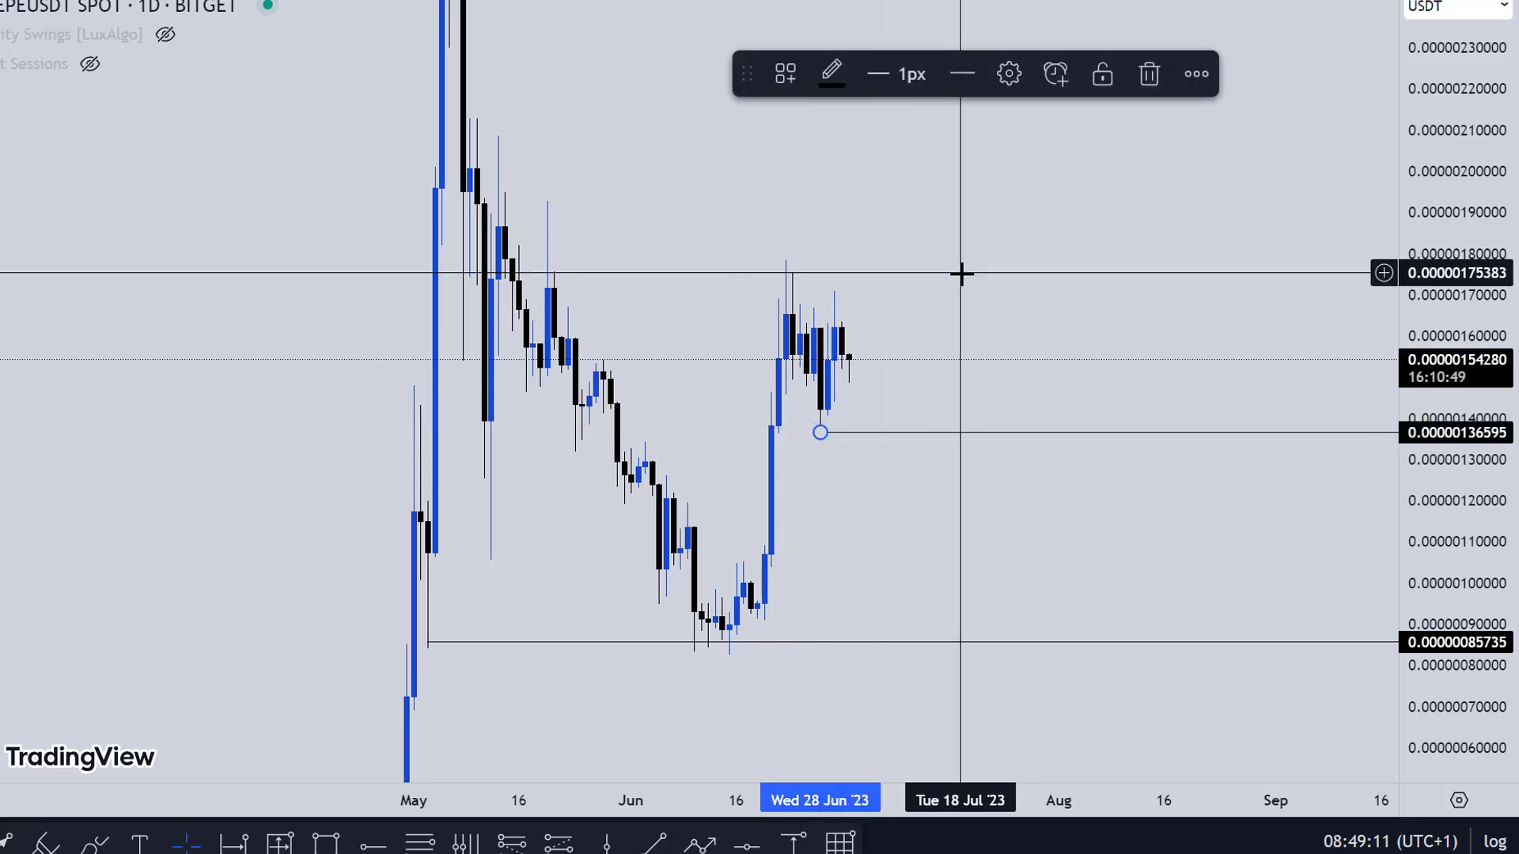
Switch PEPEUSDT to the 4-hour interval and move the ray's start onto the 28 June wick low at 0.00000136407.
text(4)
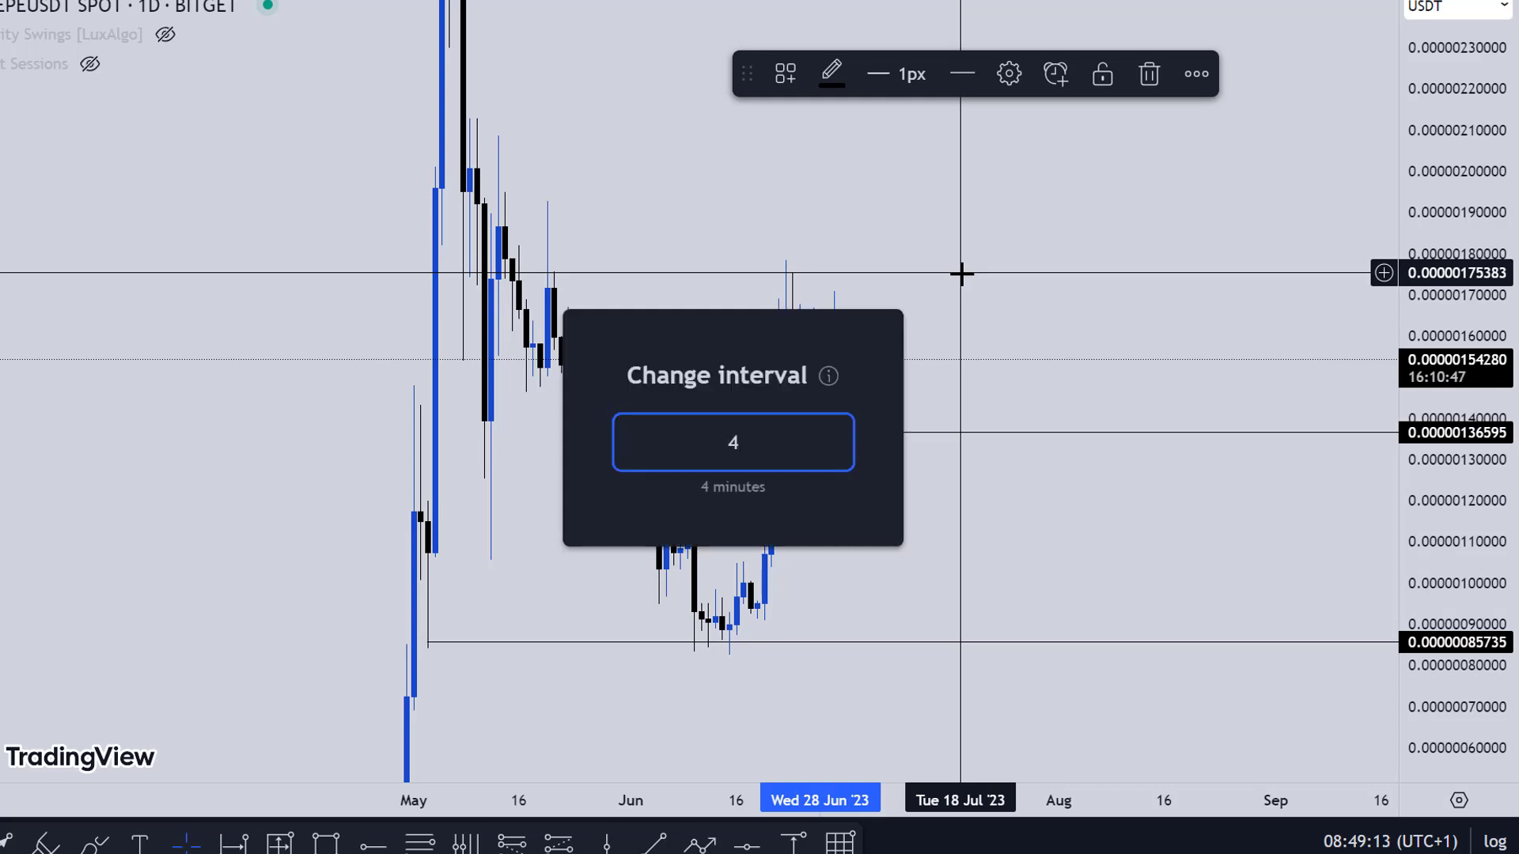
text(H)
key(Return)
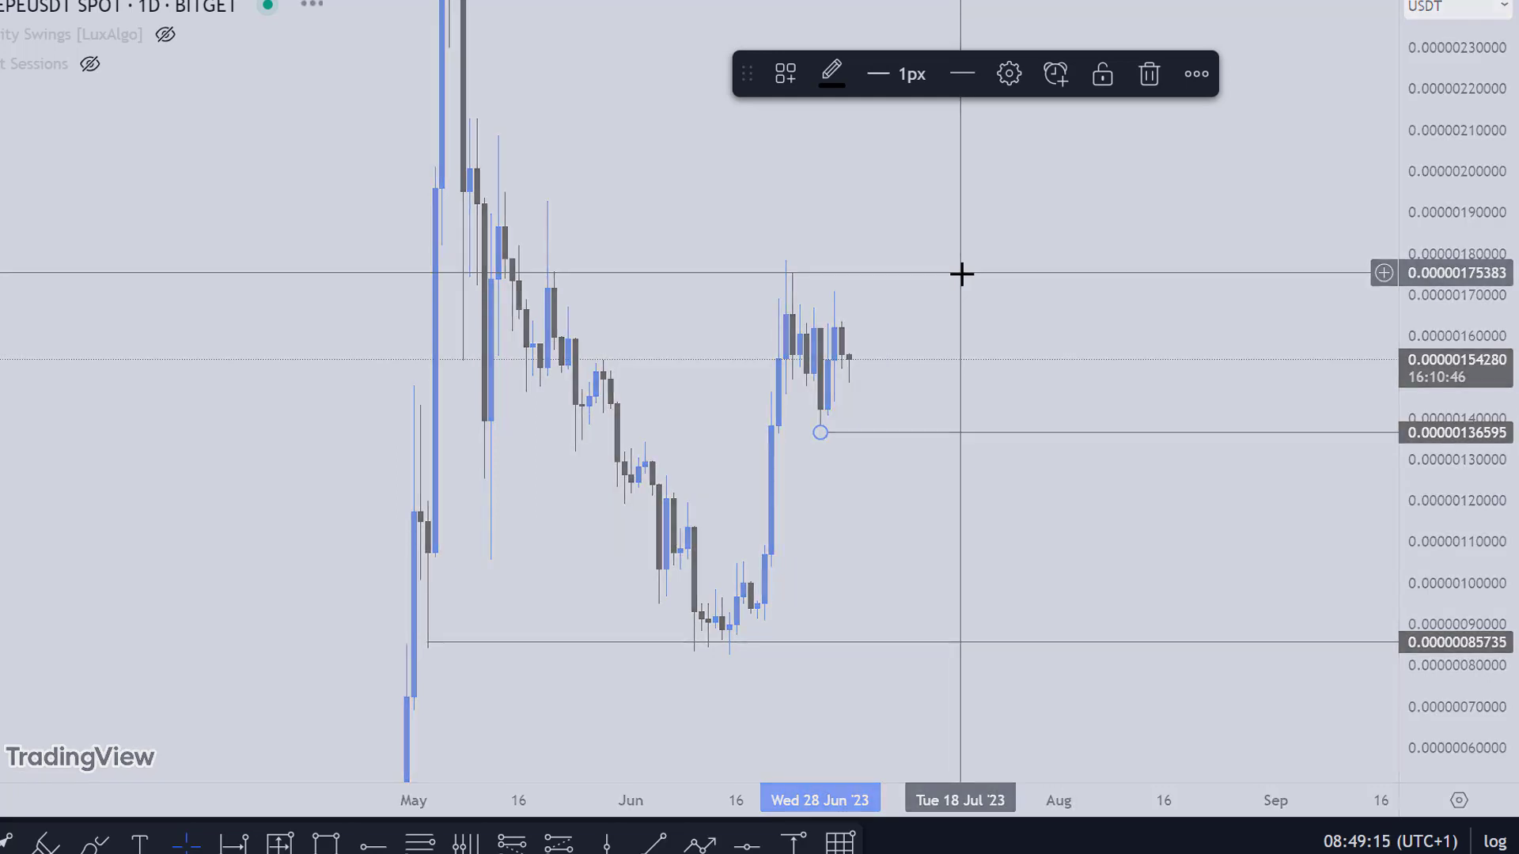
drag(1483, 443, 1505, 336)
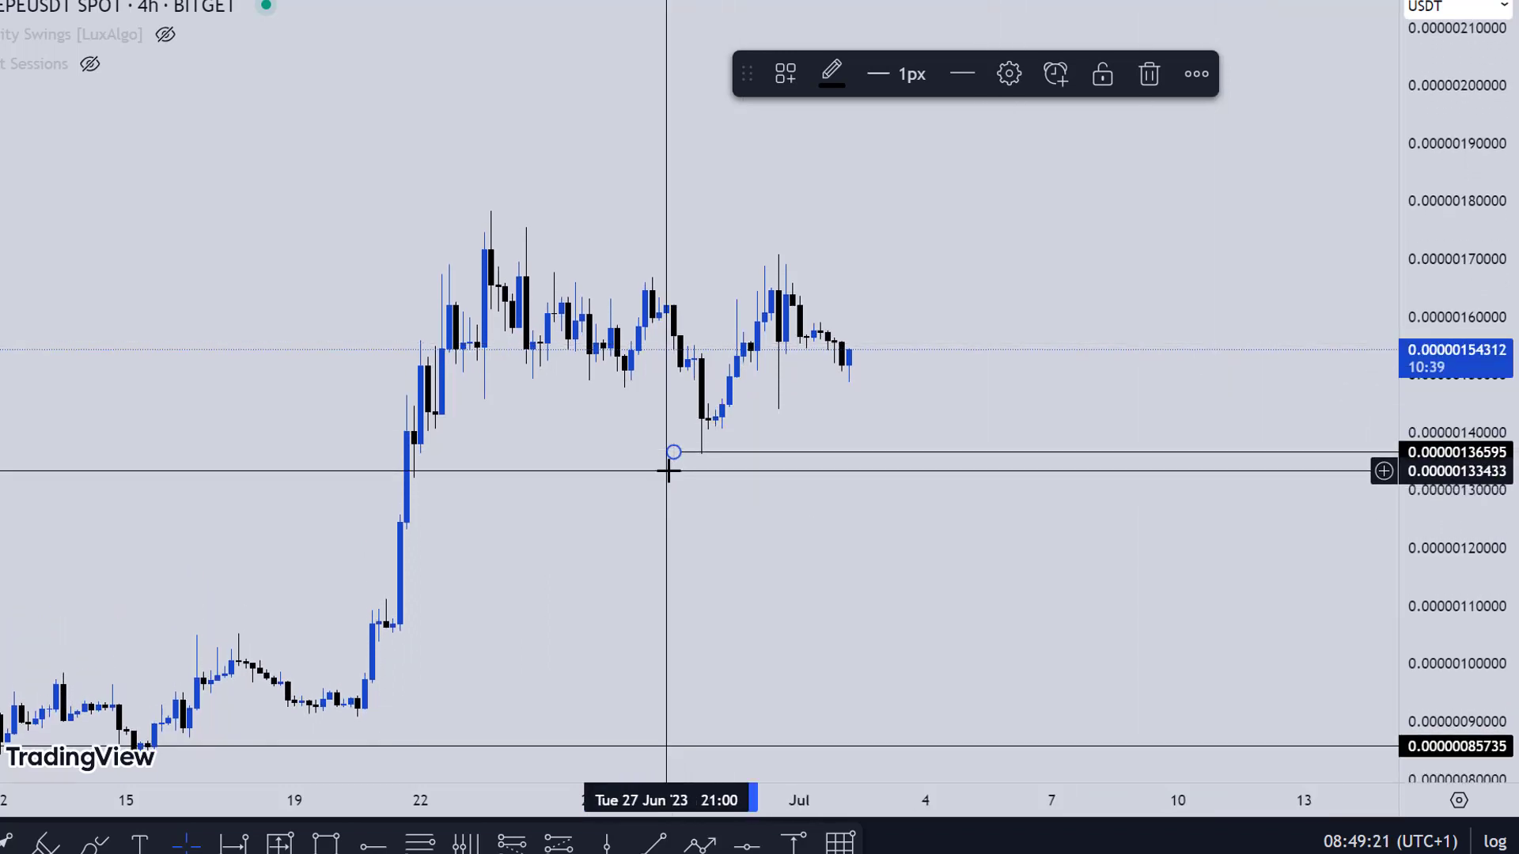
drag(686, 457, 694, 453)
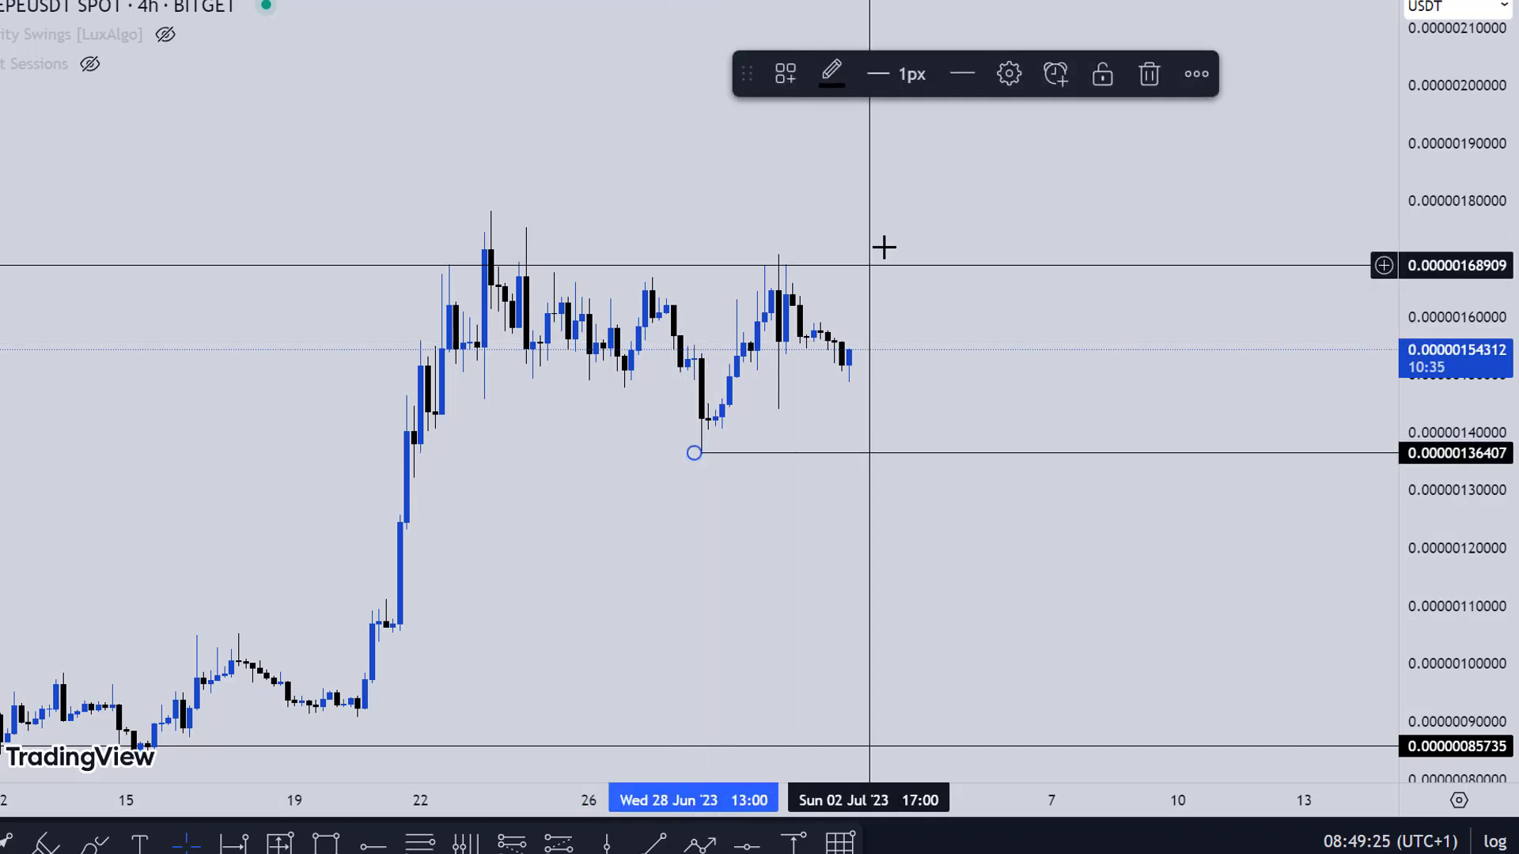
click(902, 305)
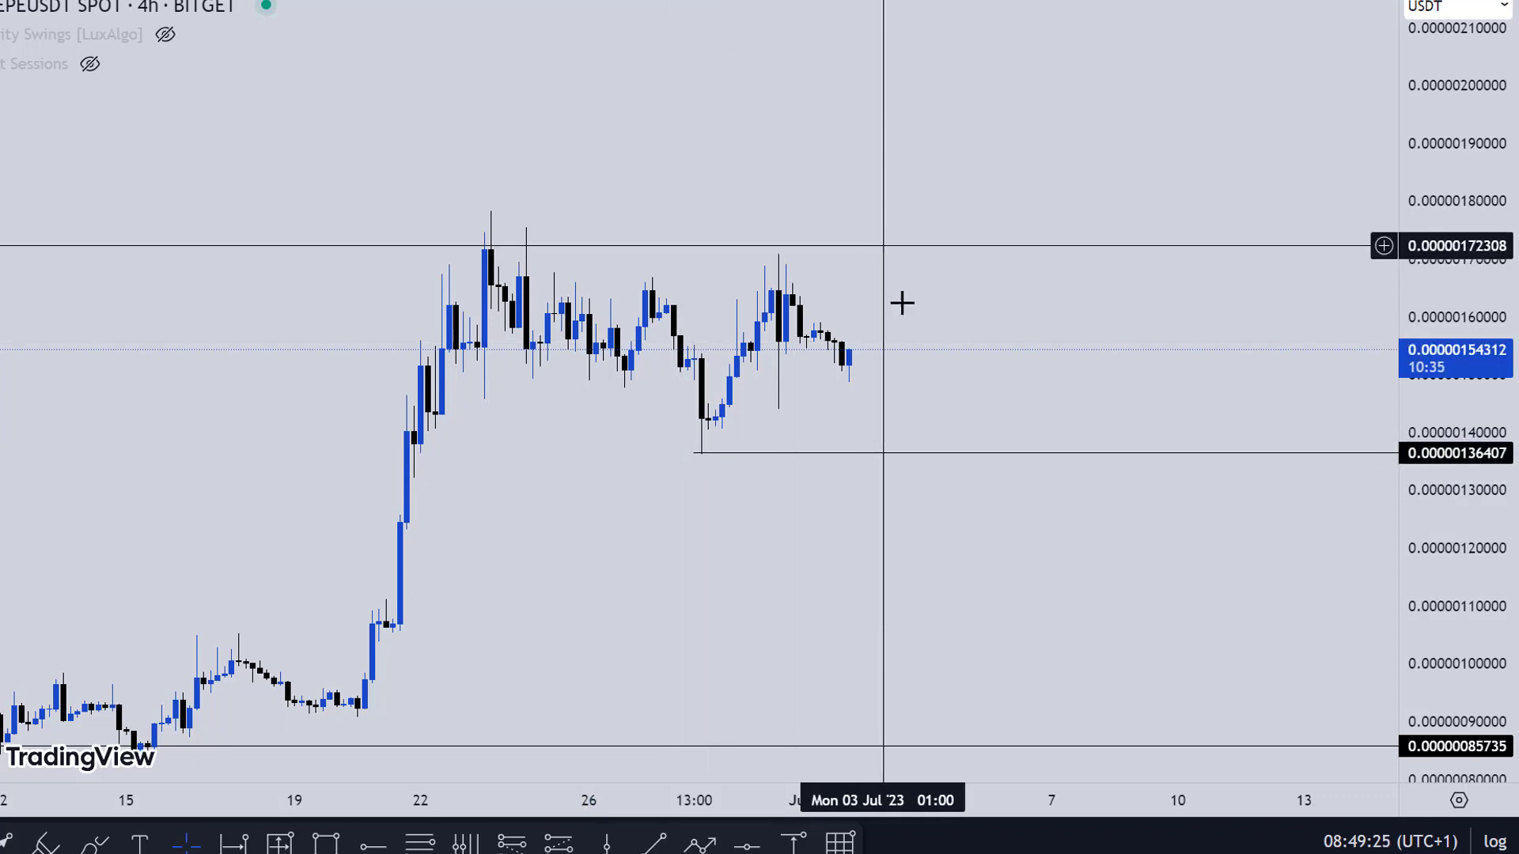
Measure the price range from the 28 June low ray up to about 0.00000177406 near the June high, and delete the measurement.
click(793, 842)
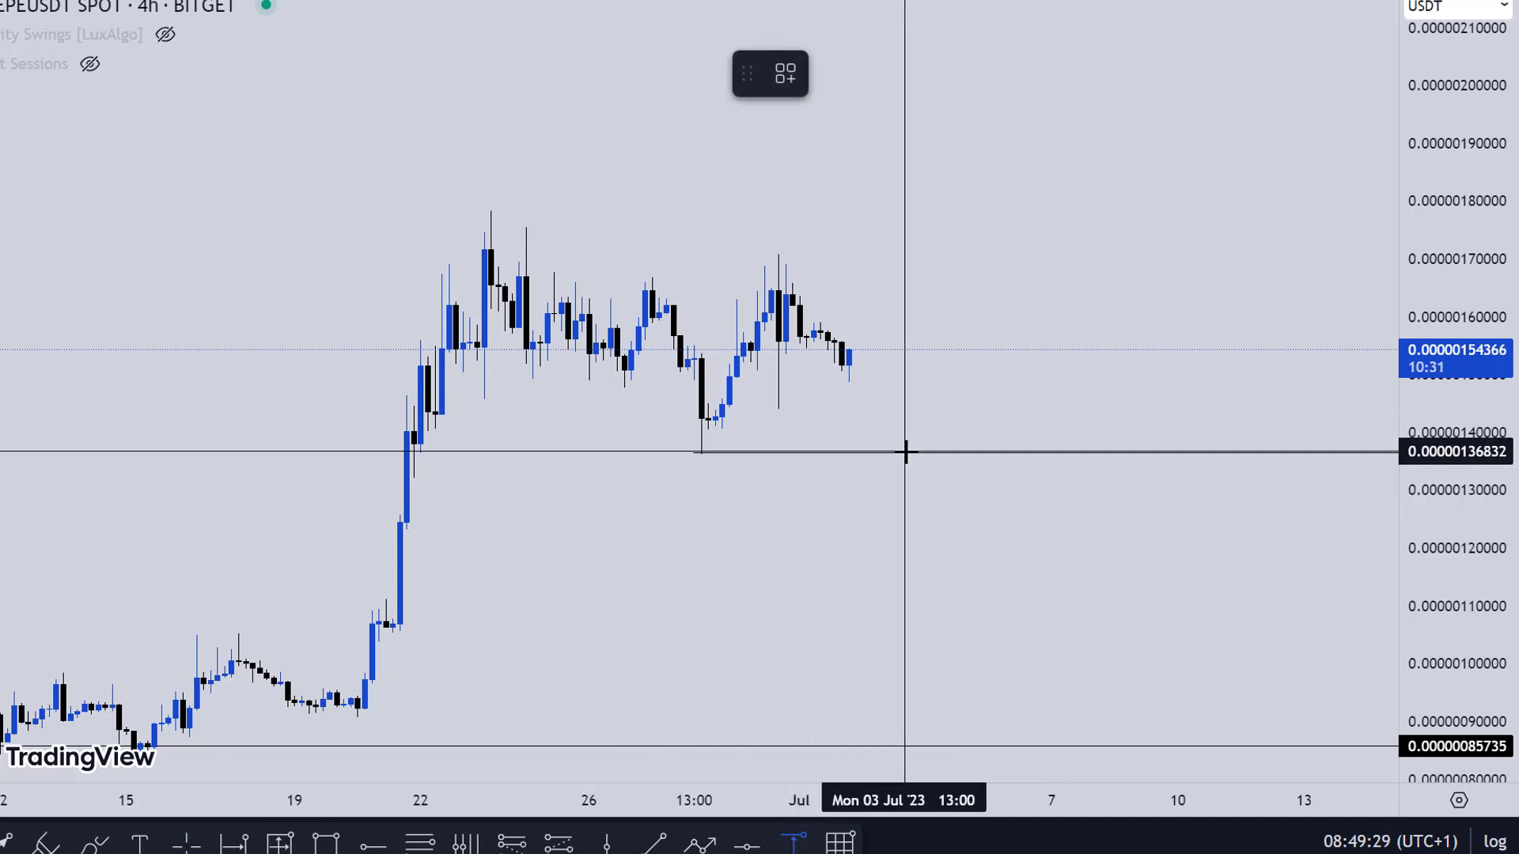
click(904, 452)
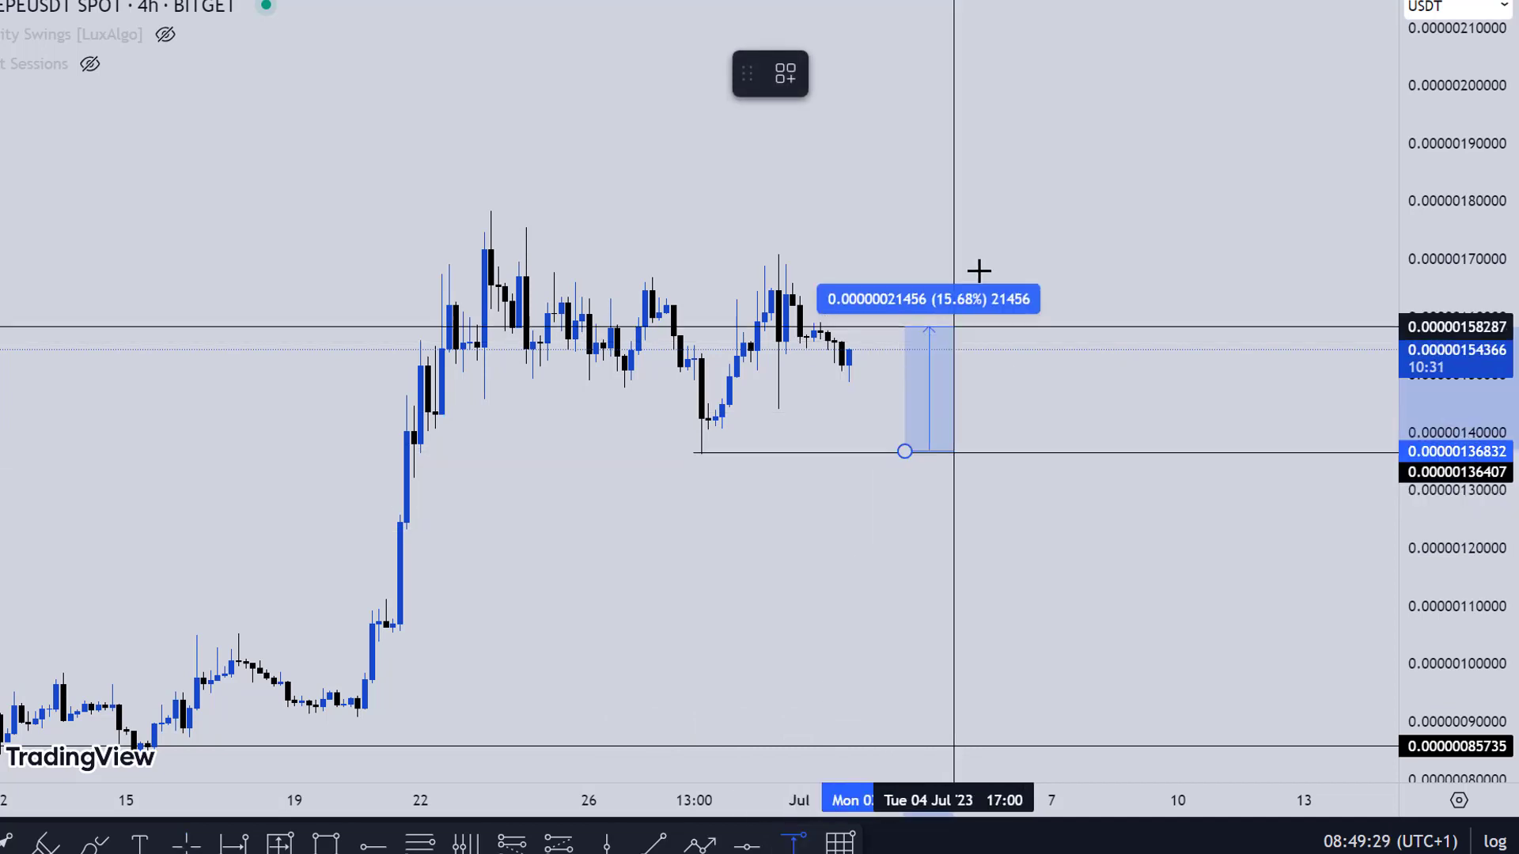
click(993, 215)
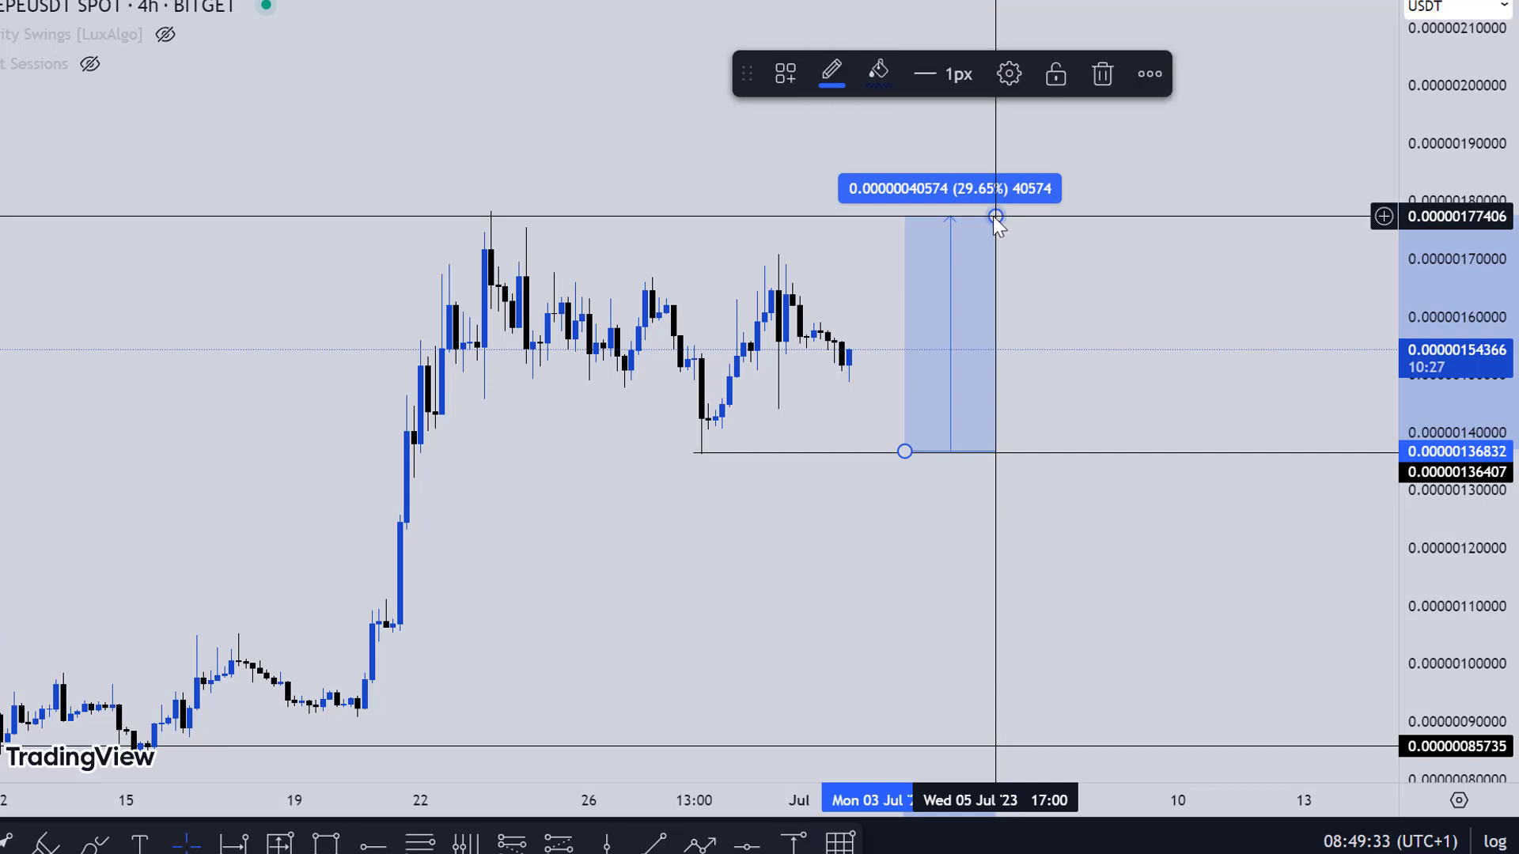
click(1104, 74)
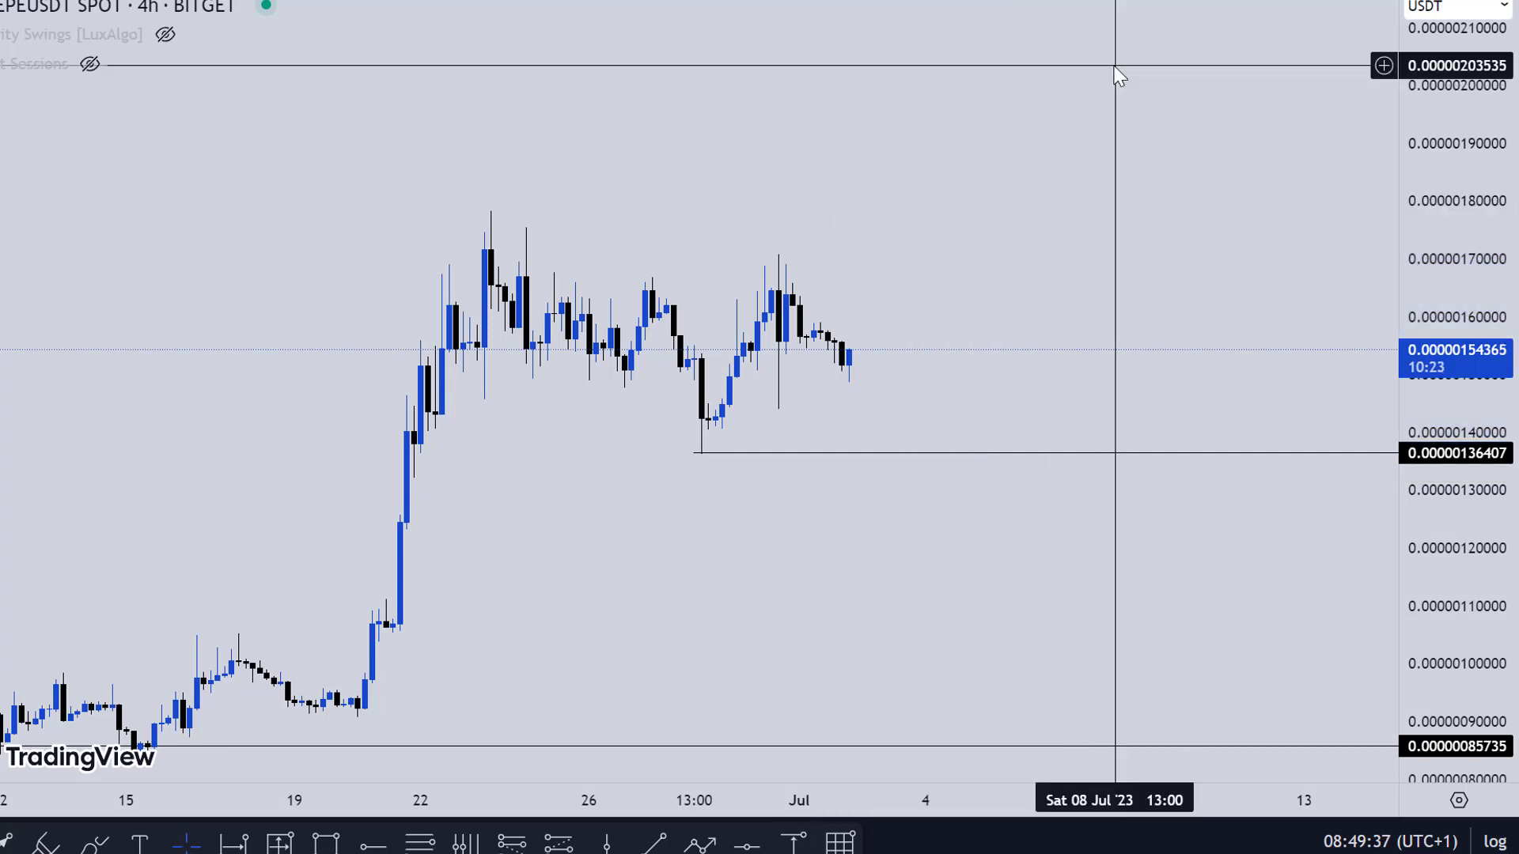
Return PEPEUSDT to the daily interval and add a horizontal ray at 0.00000213216 starting from the 9 May candle.
text(1D)
key(Return)
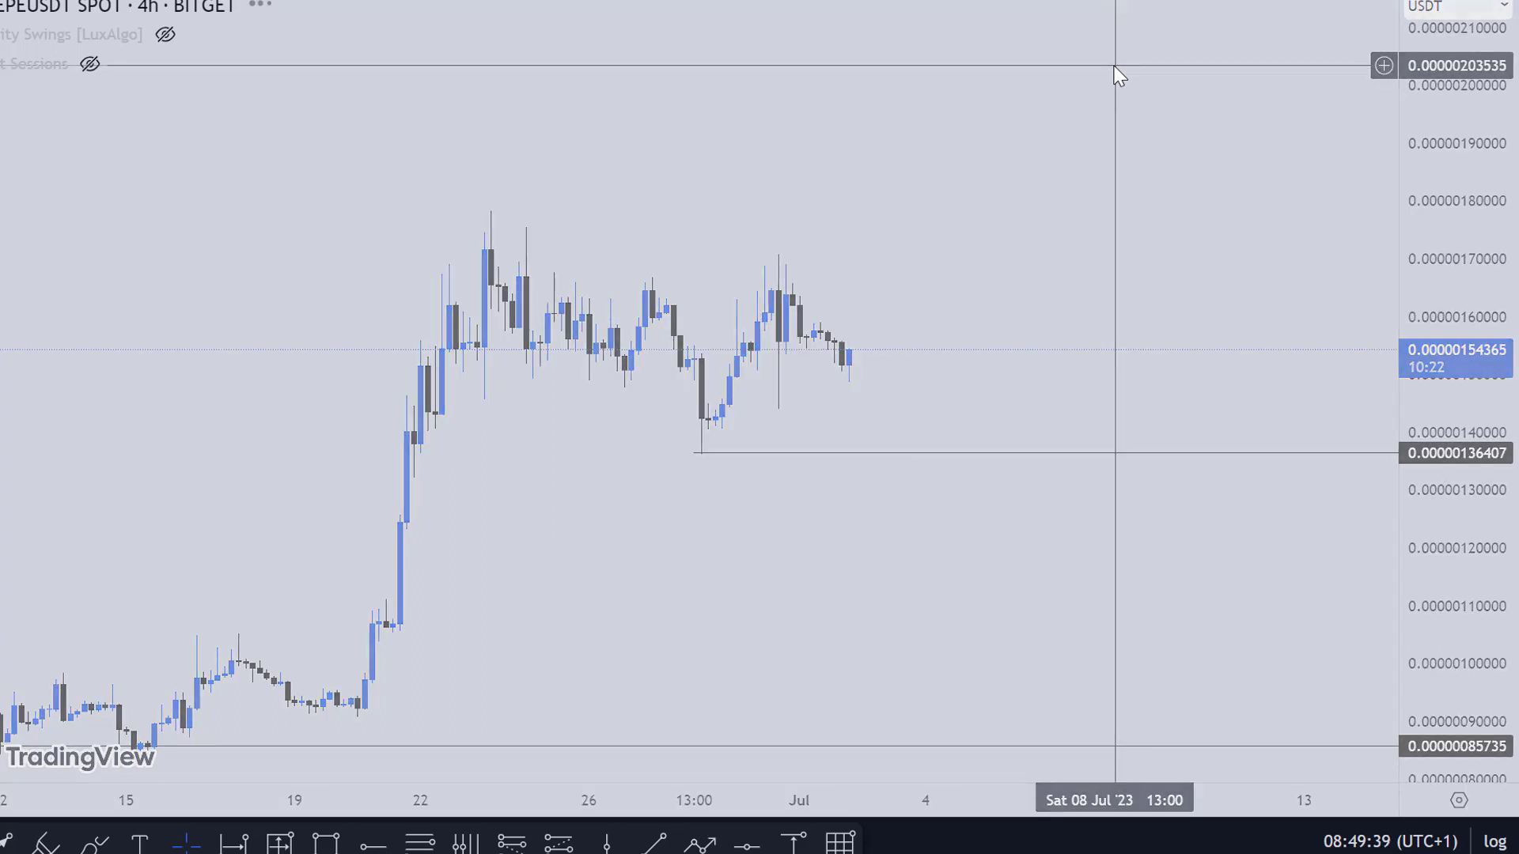
drag(1475, 212, 1487, 428)
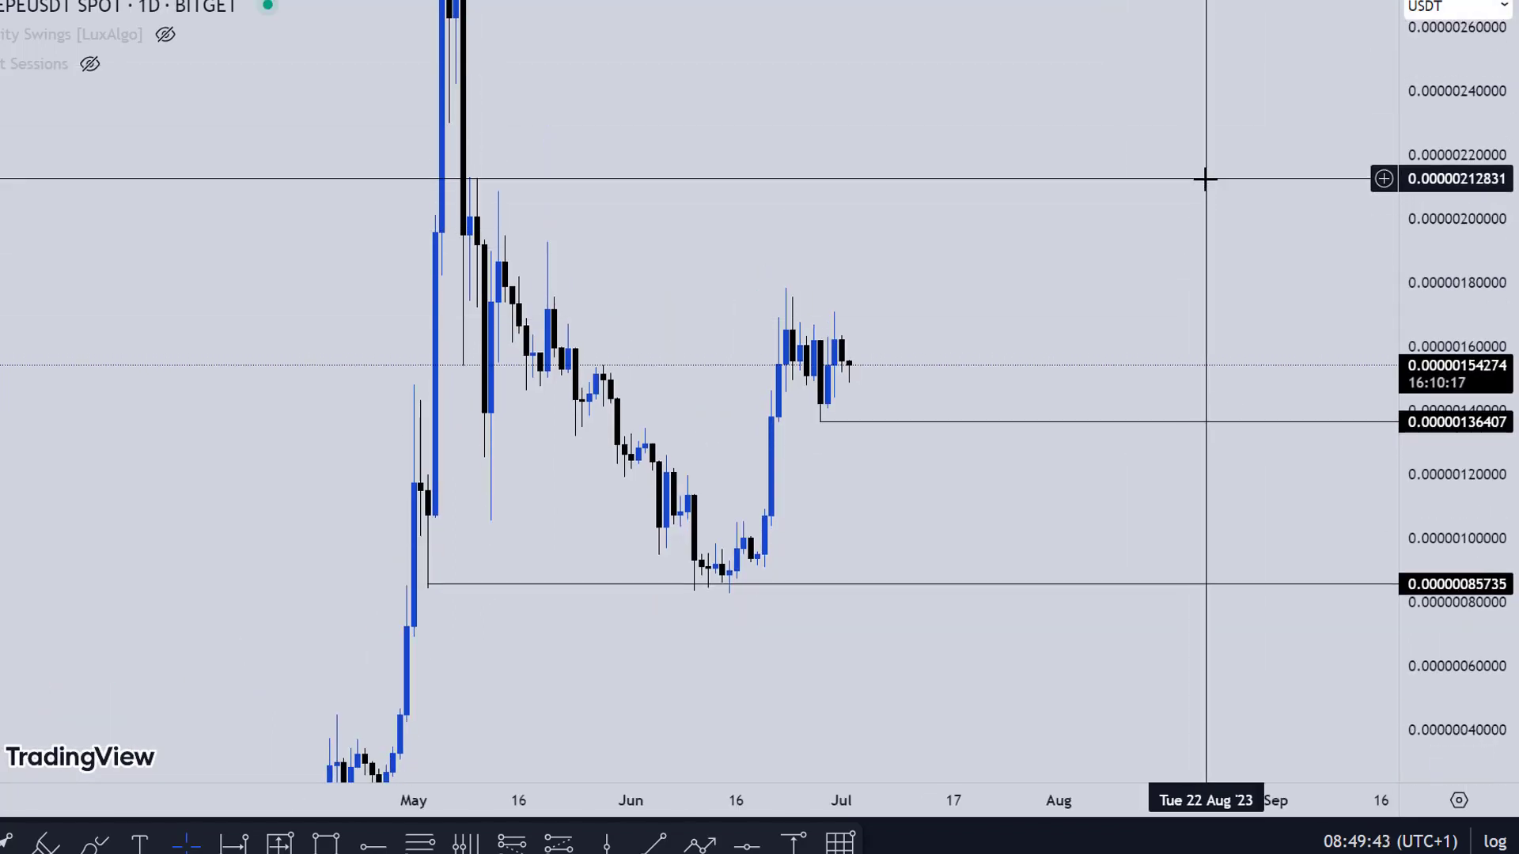
click(372, 843)
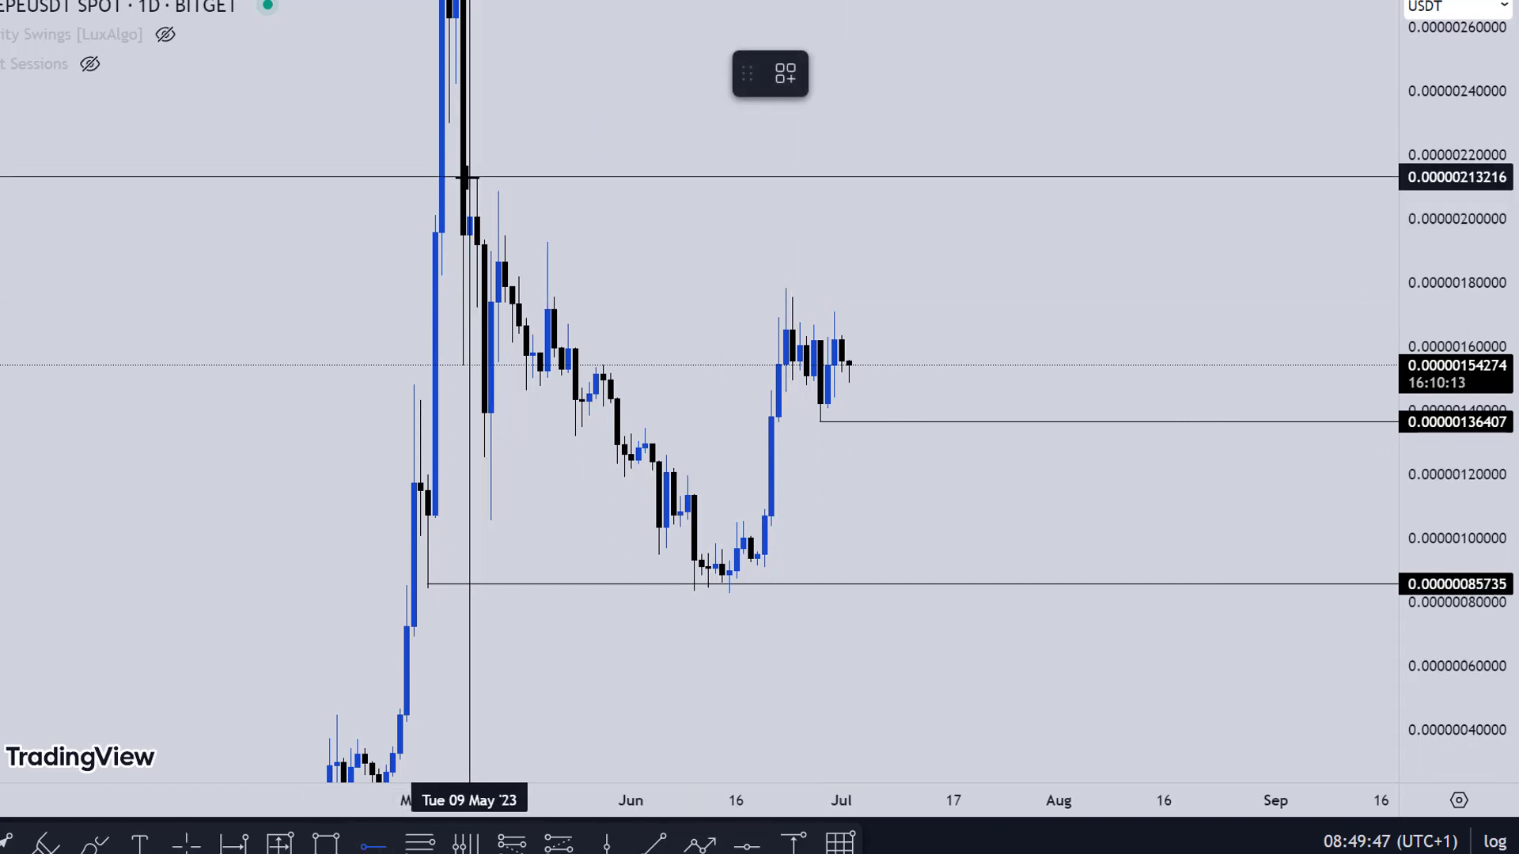
click(470, 177)
click(642, 112)
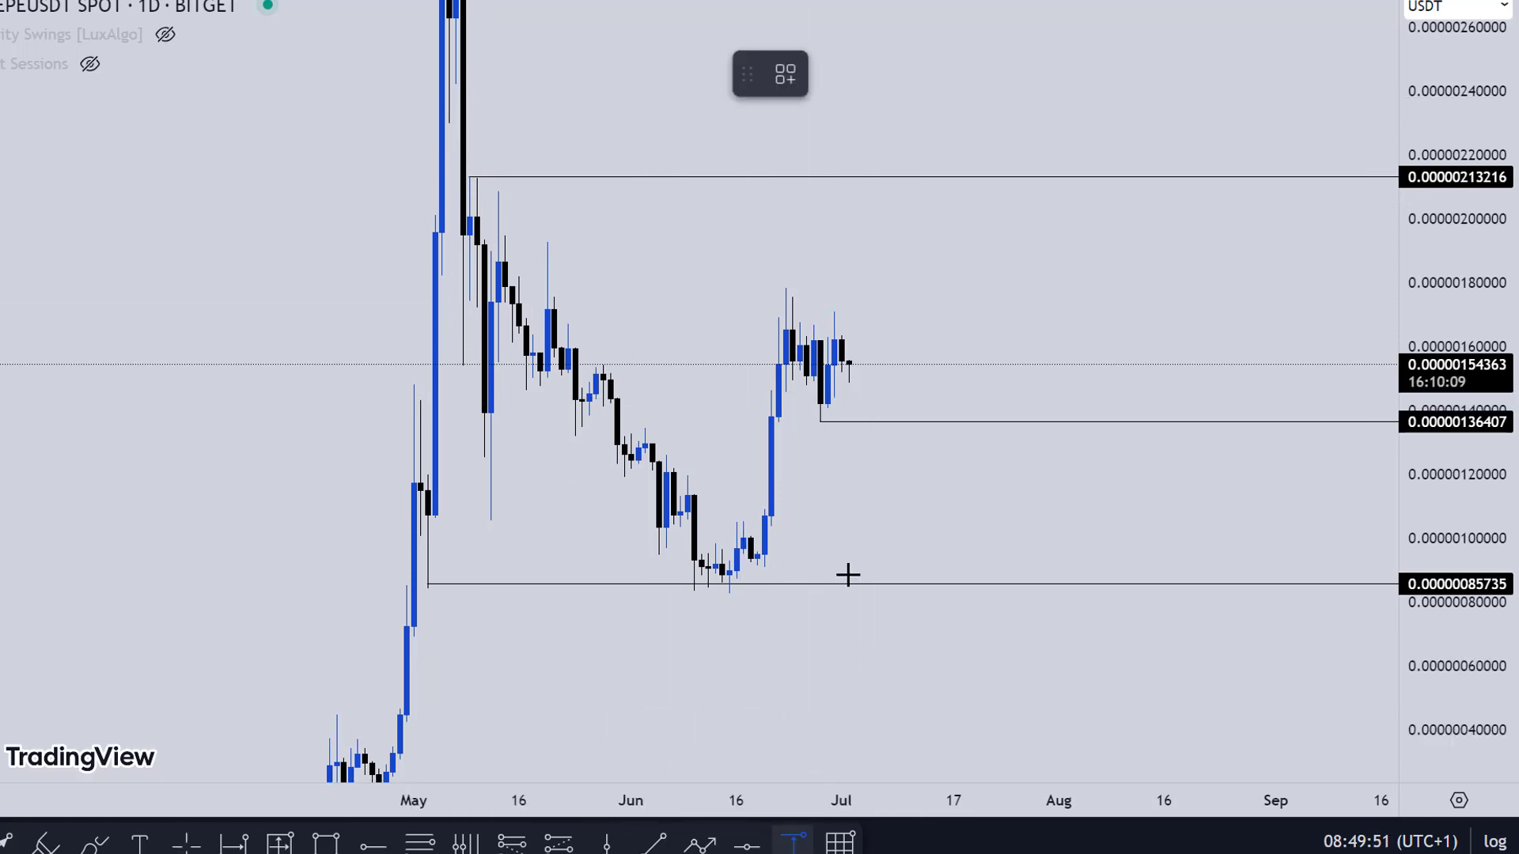
Measure the price range from the 28 June low ray up to the 0.00000213216 ray, and delete the measurement.
click(875, 423)
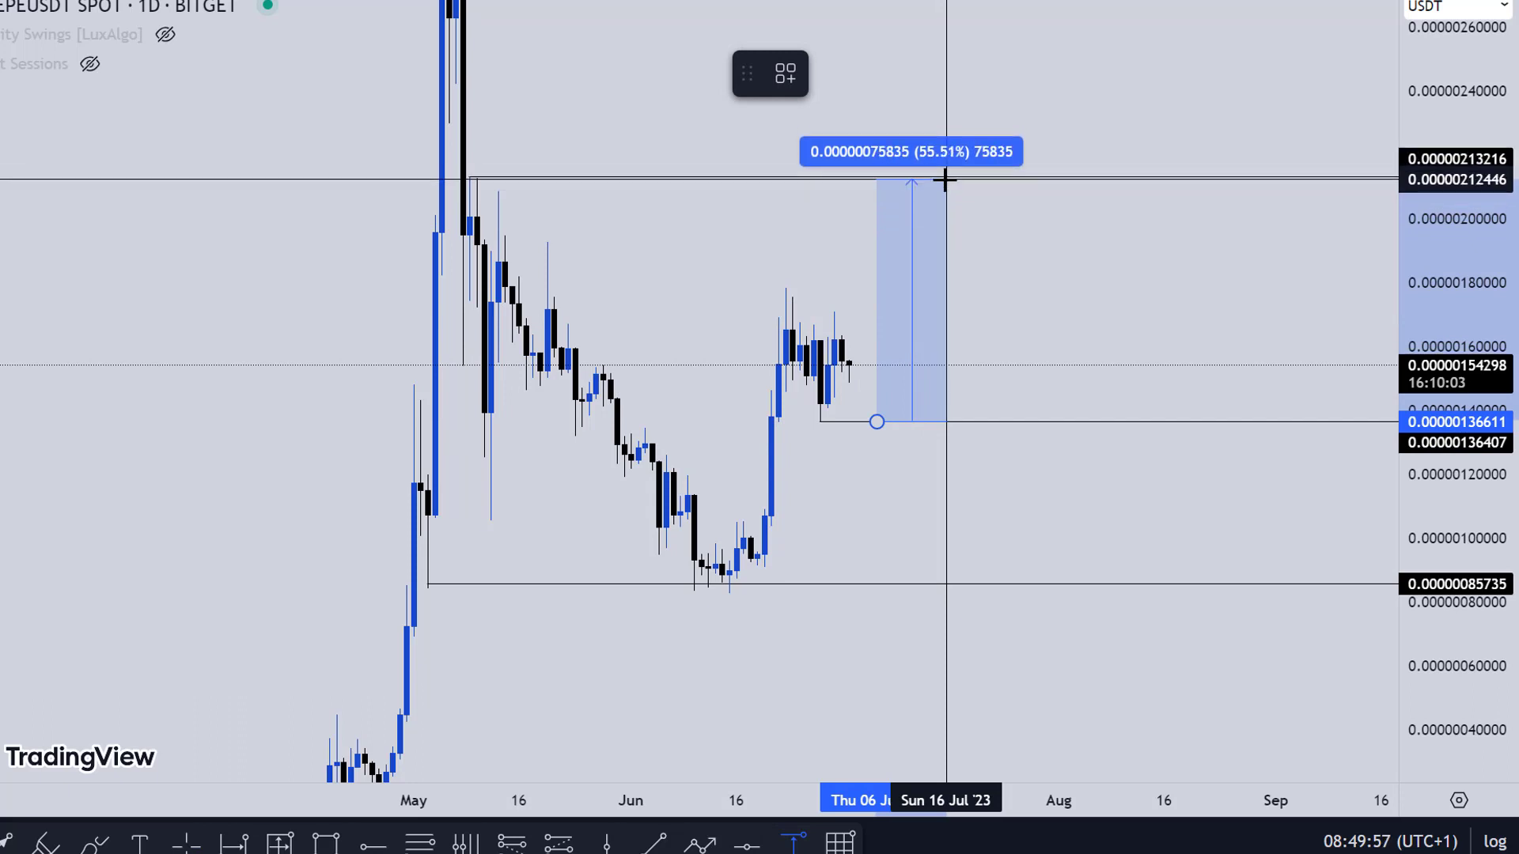
click(945, 177)
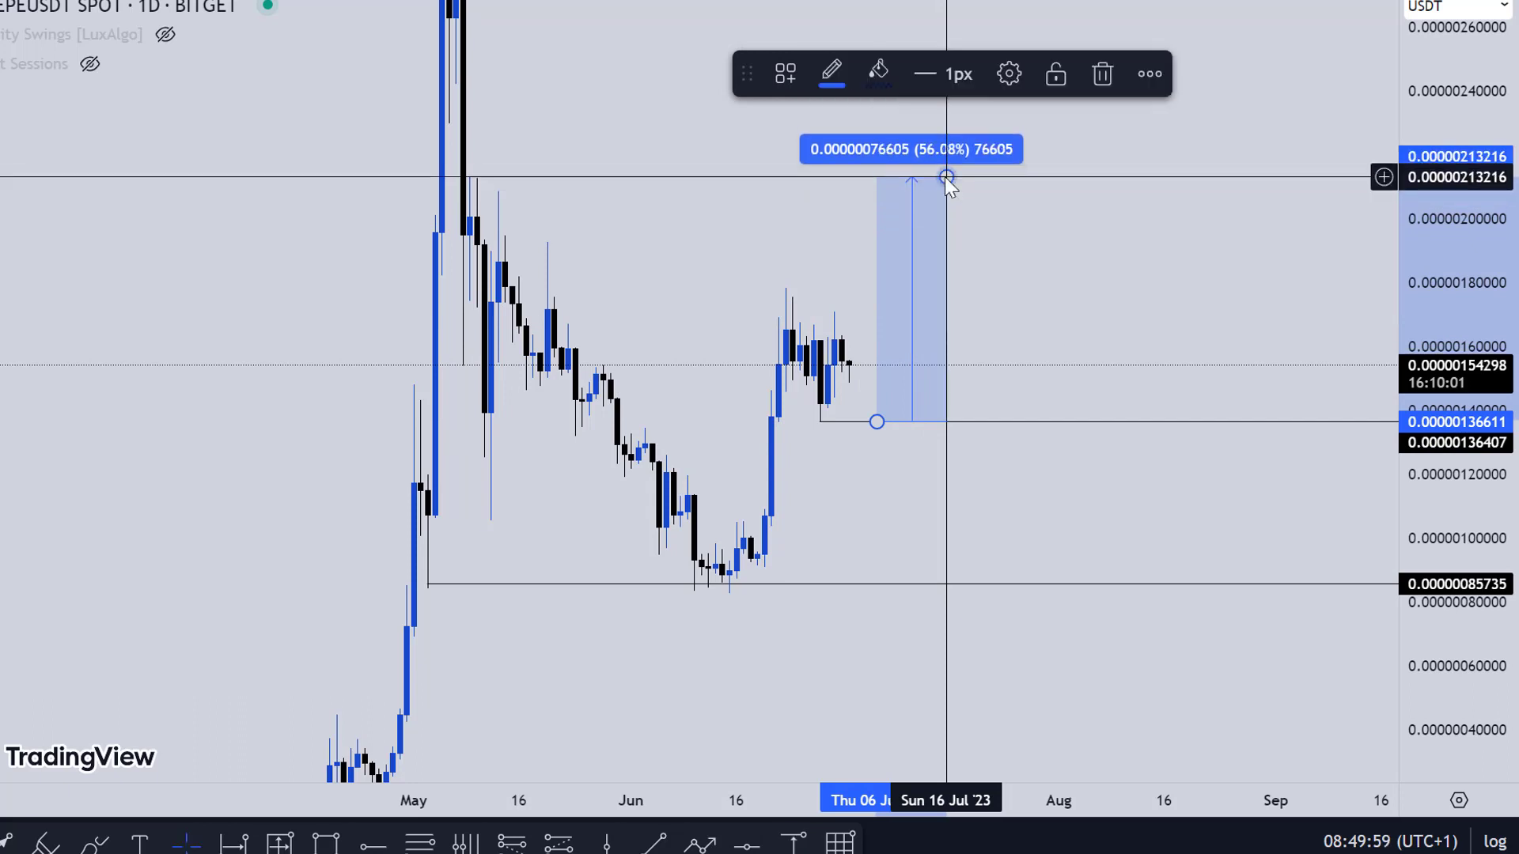
click(1115, 80)
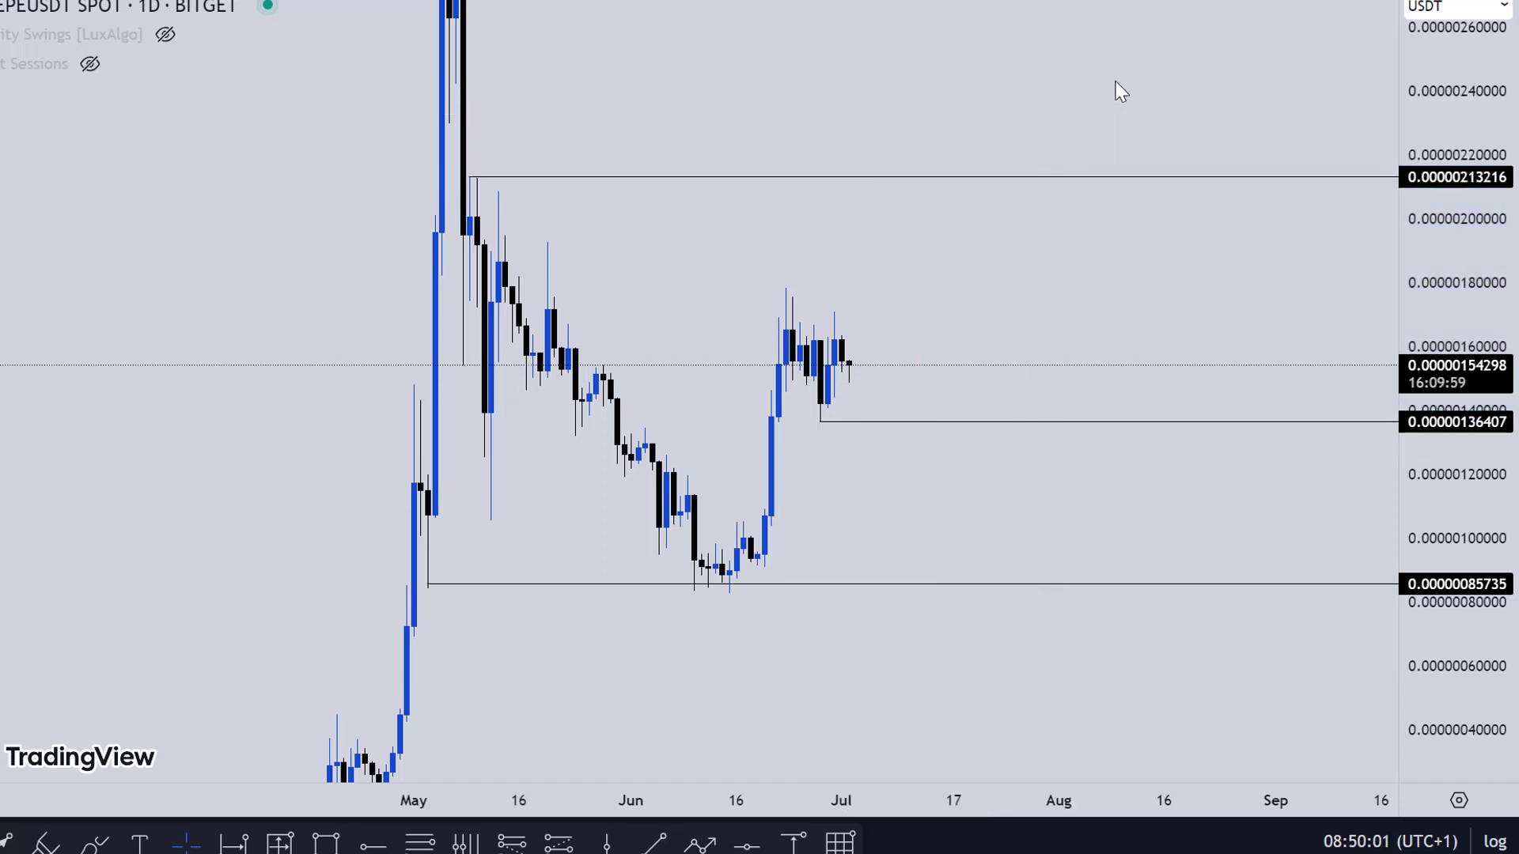